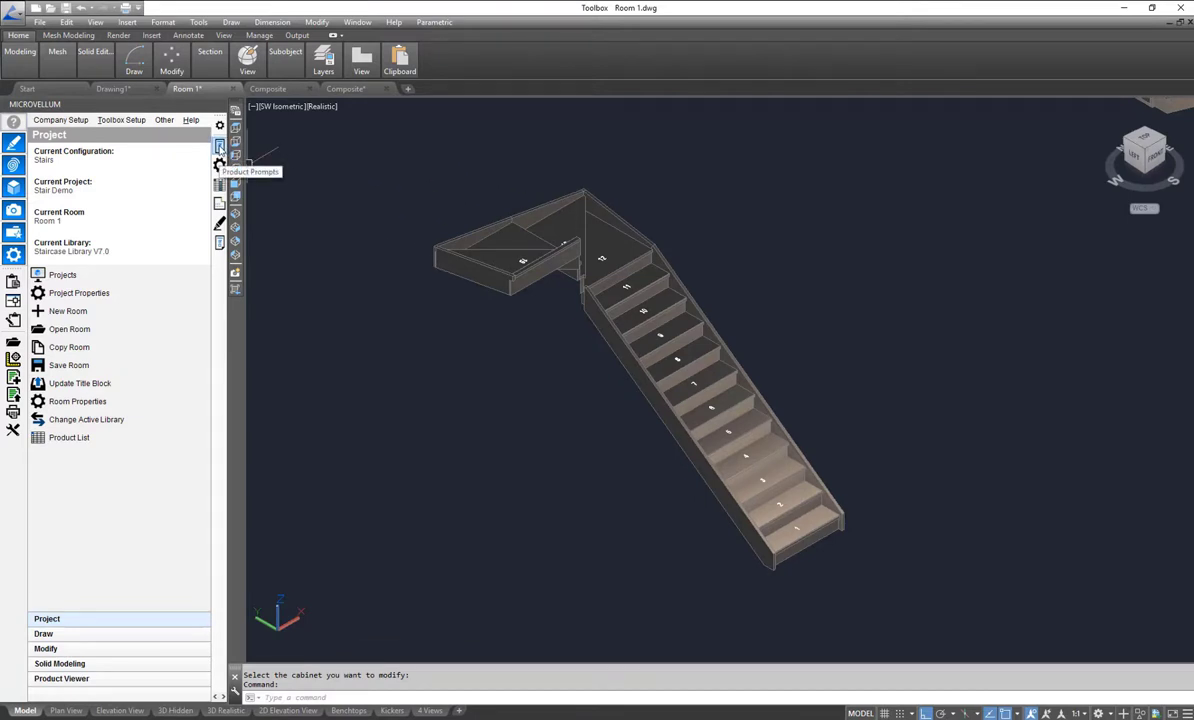
Open the U-shaped stair's prompts: Floor To Floor 2750, 15 treads, riser 175, going 240.
left_click(220, 147)
left_click(509, 216)
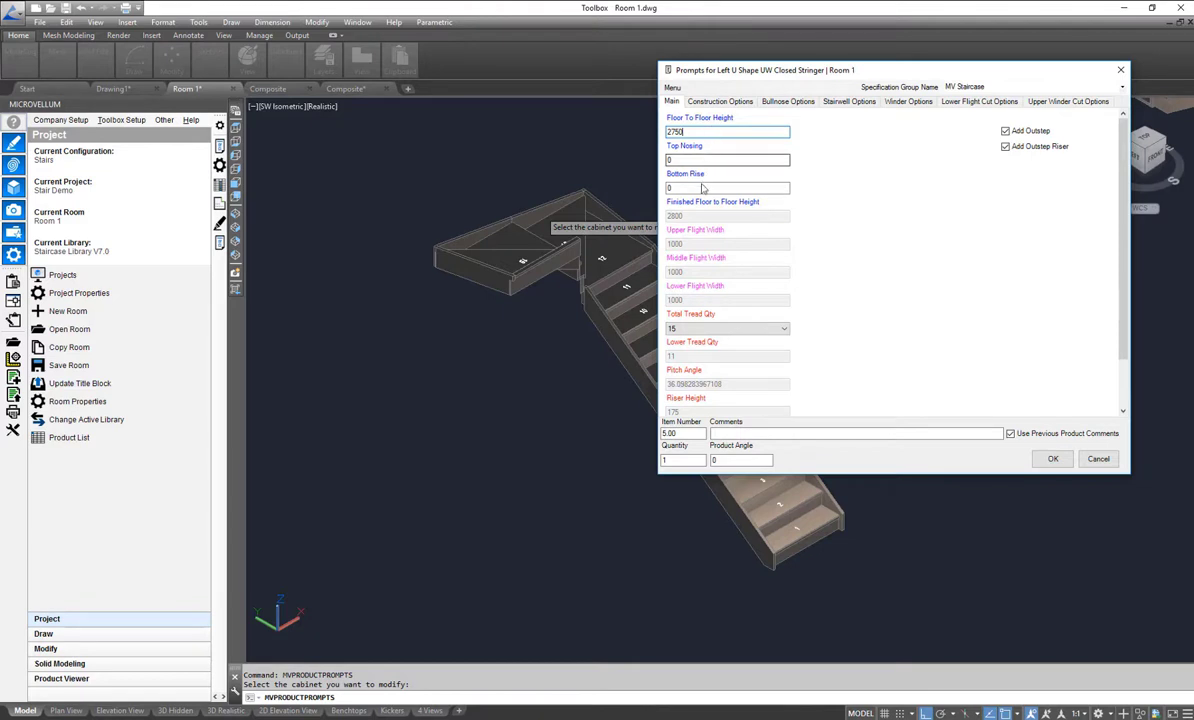
left_click(701, 188)
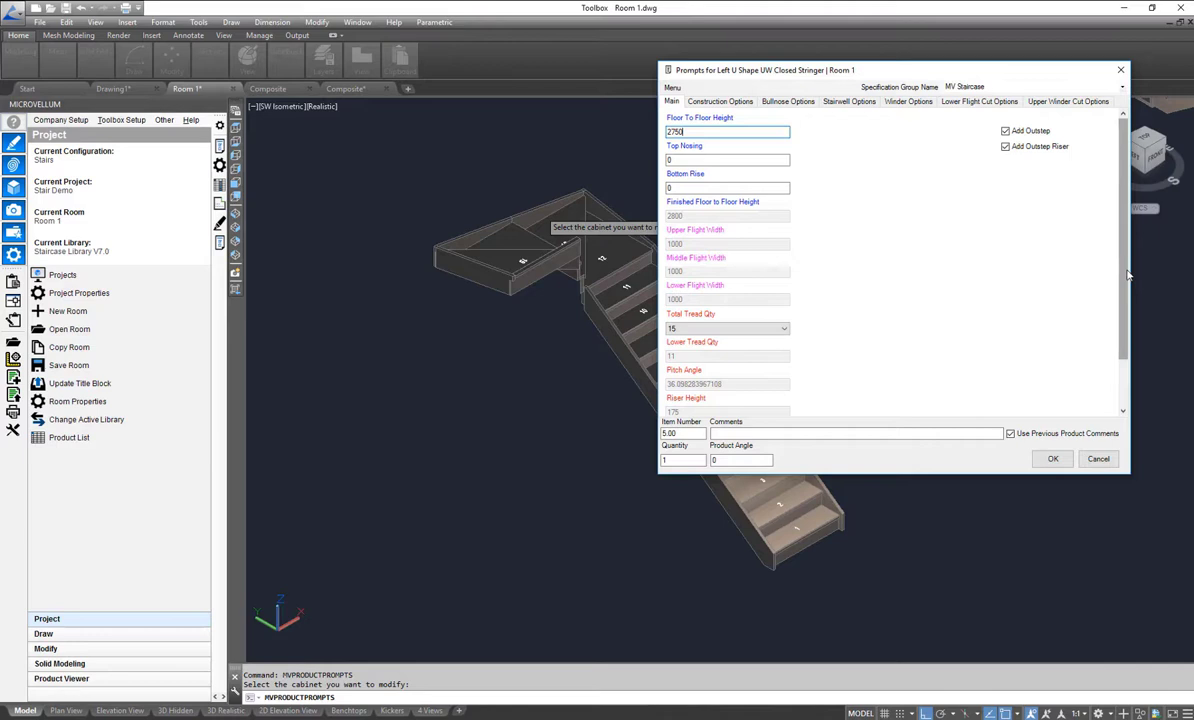
scroll(760, 280, "down", 1)
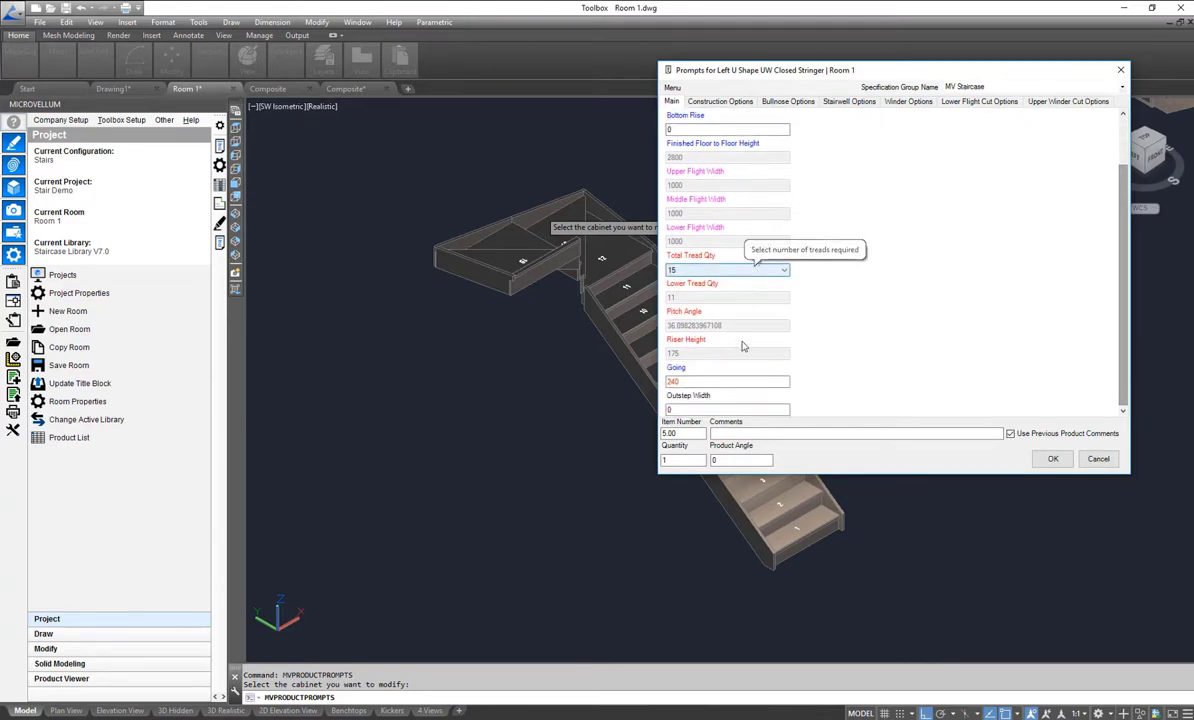
Set the stair's Bullnose Style to Left Single D Step under Construction Options.
left_click(719, 102)
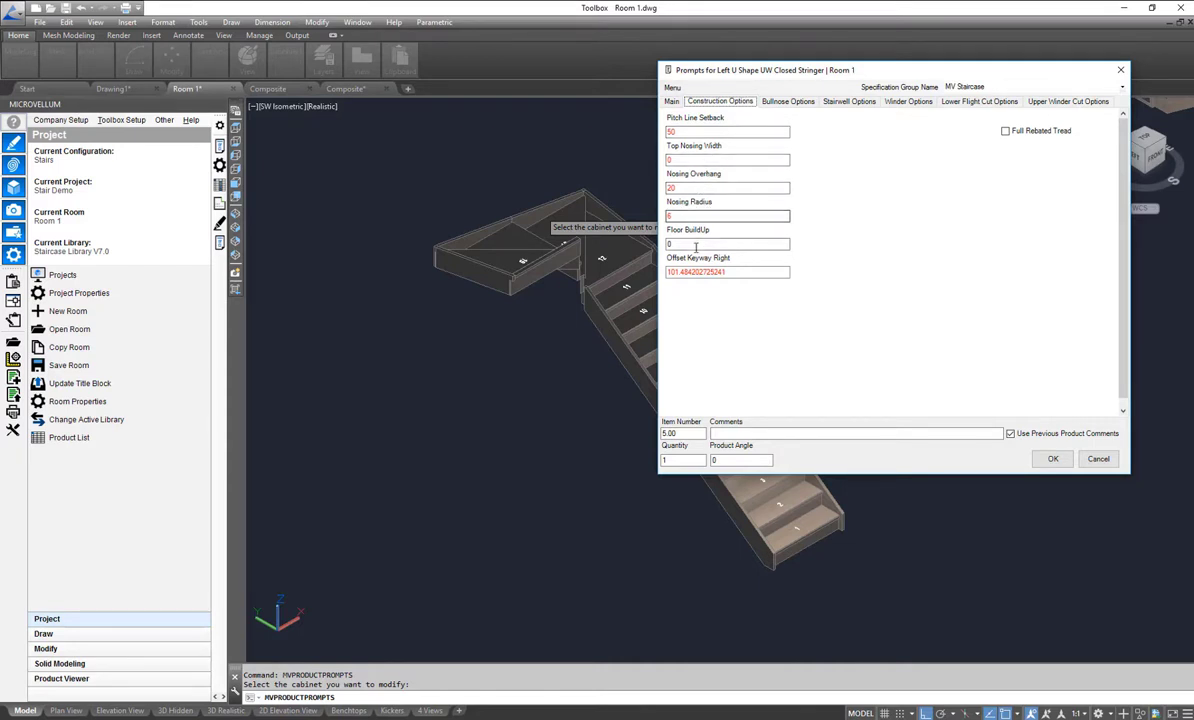
left_click(796, 102)
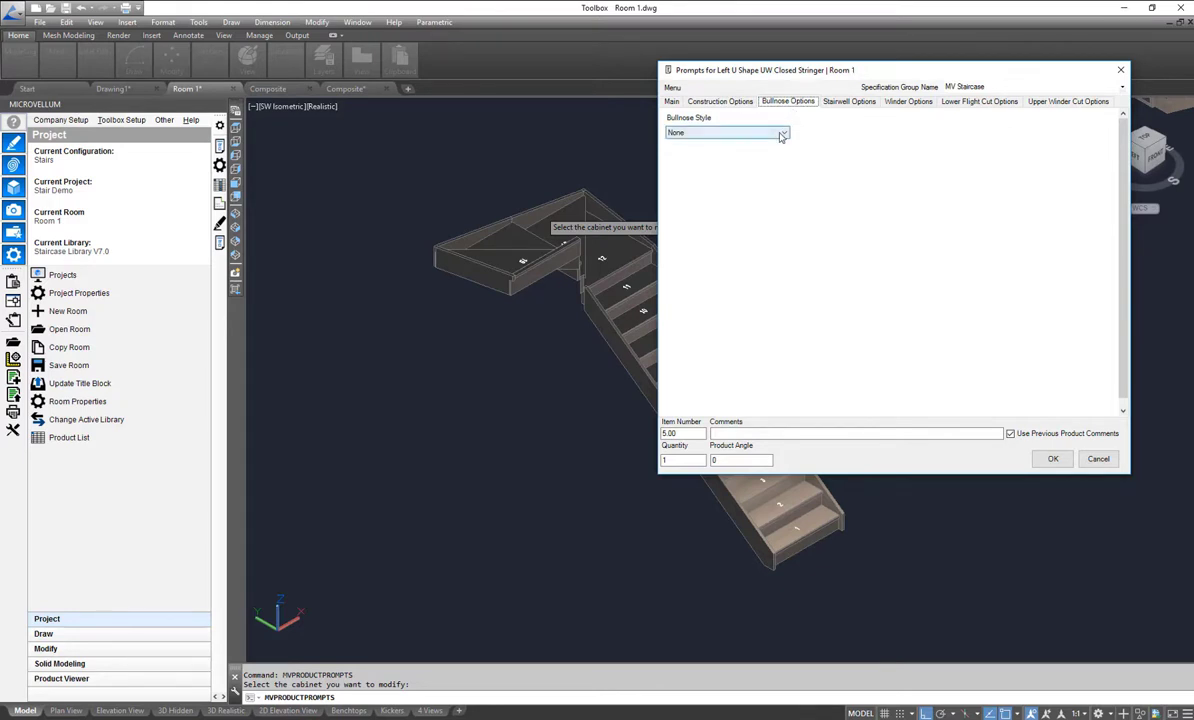
left_click(782, 134)
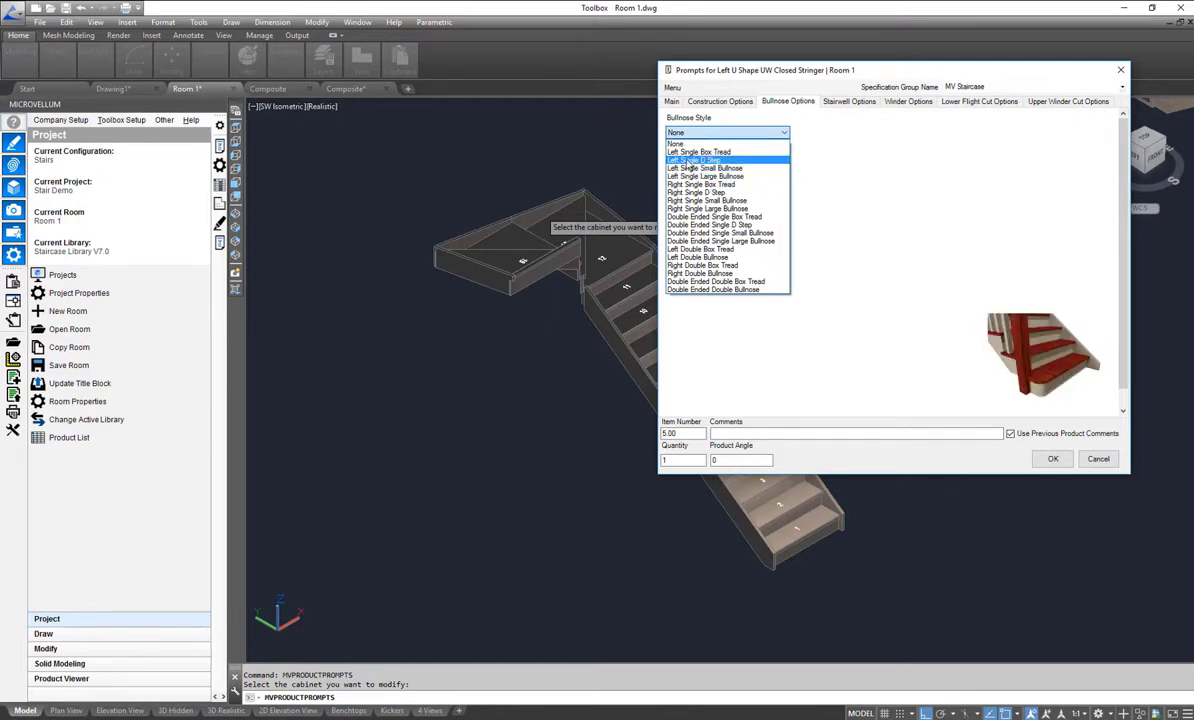
left_click(688, 161)
left_click(842, 102)
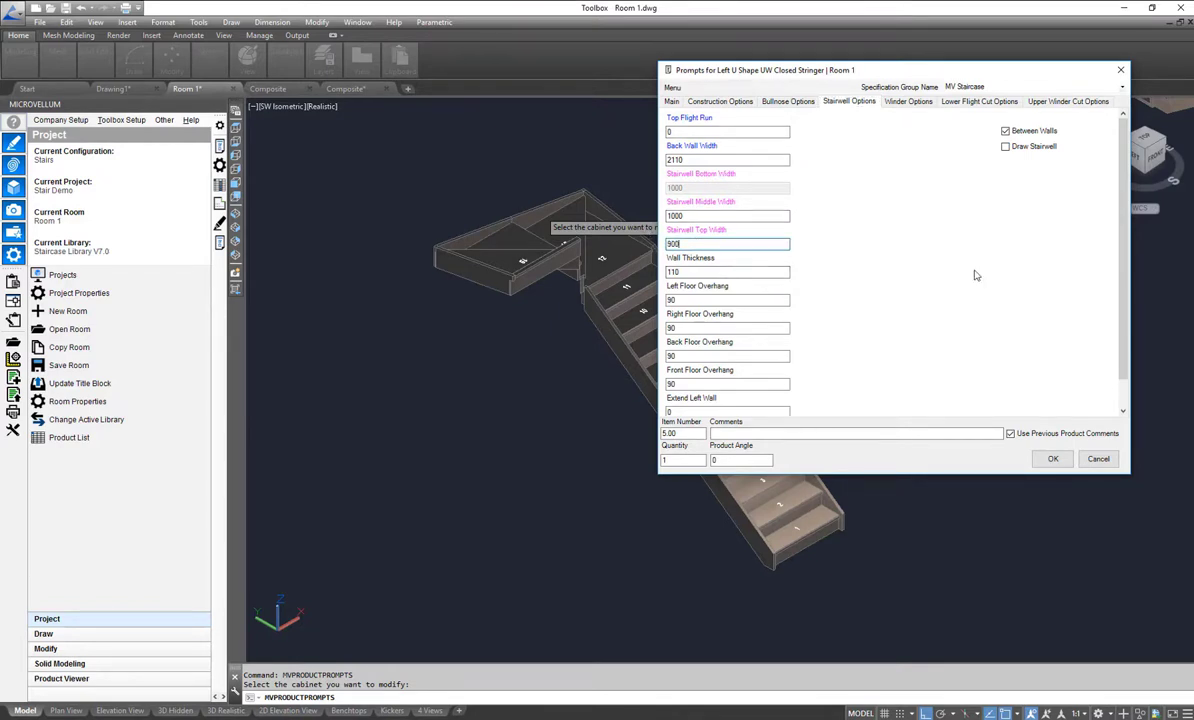
Enter 900 for Stairwell Top Width, then view the winder settings.
scroll(740, 290, "down", 1)
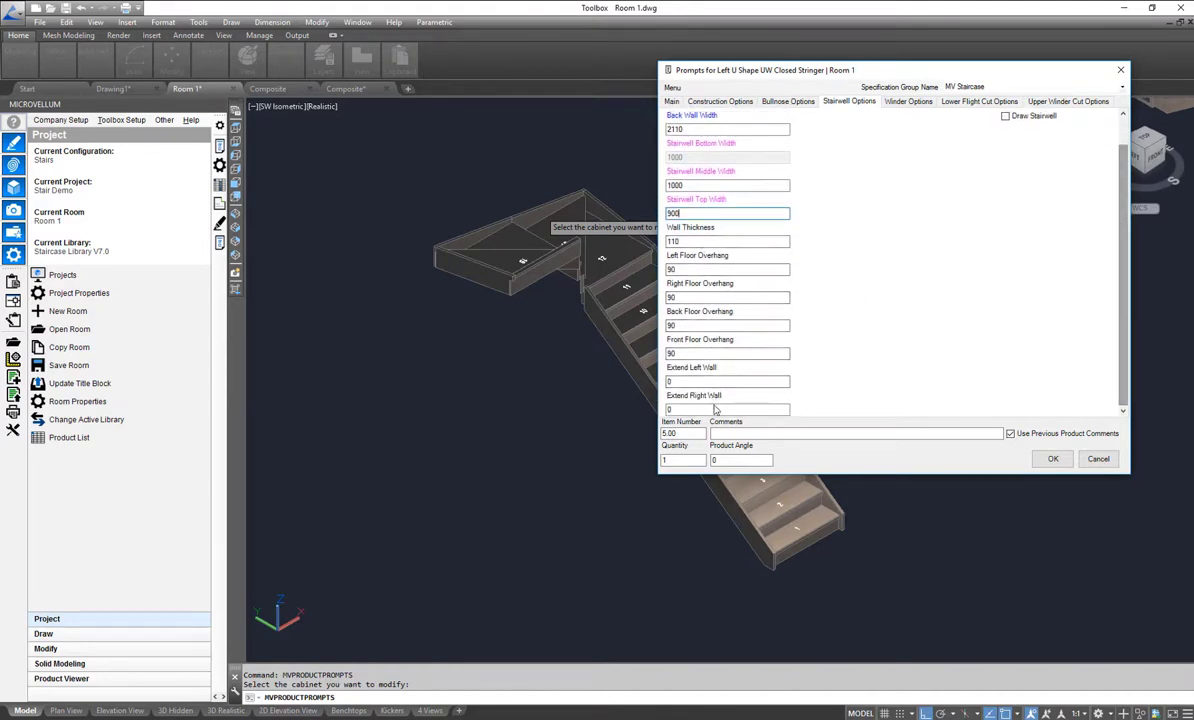
left_click(908, 102)
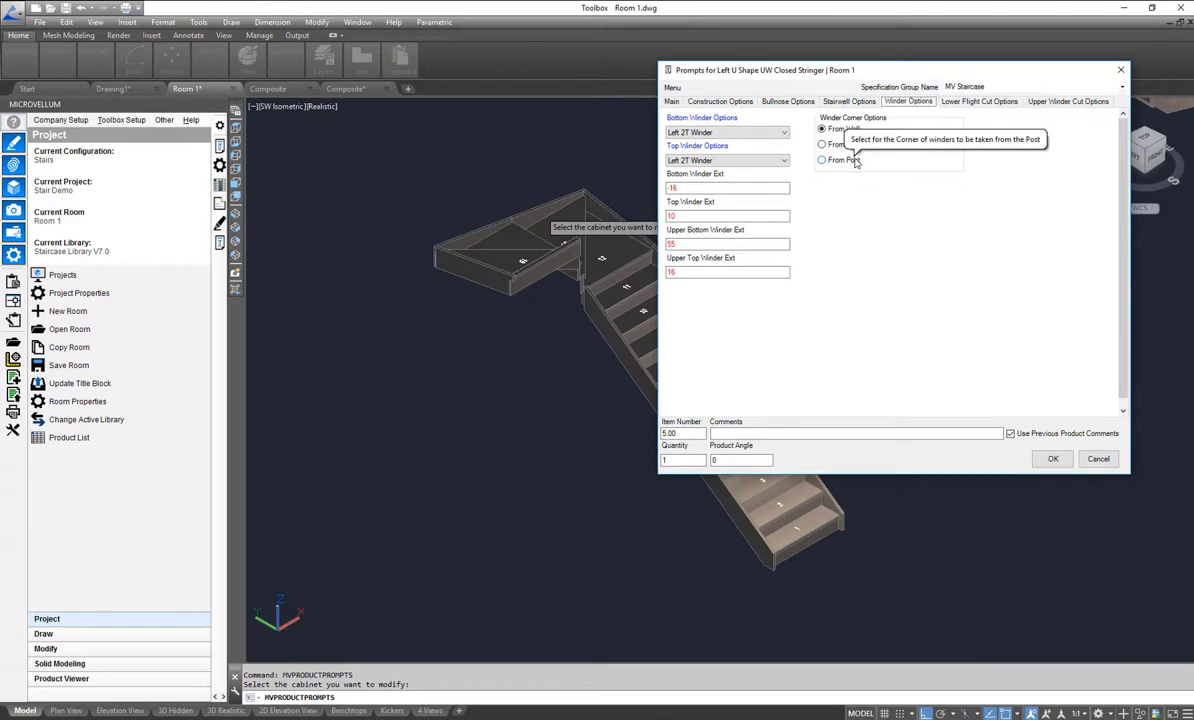
Leave both bottom and top winders set to Left 2T Winder.
left_click(731, 133)
left_click(731, 133)
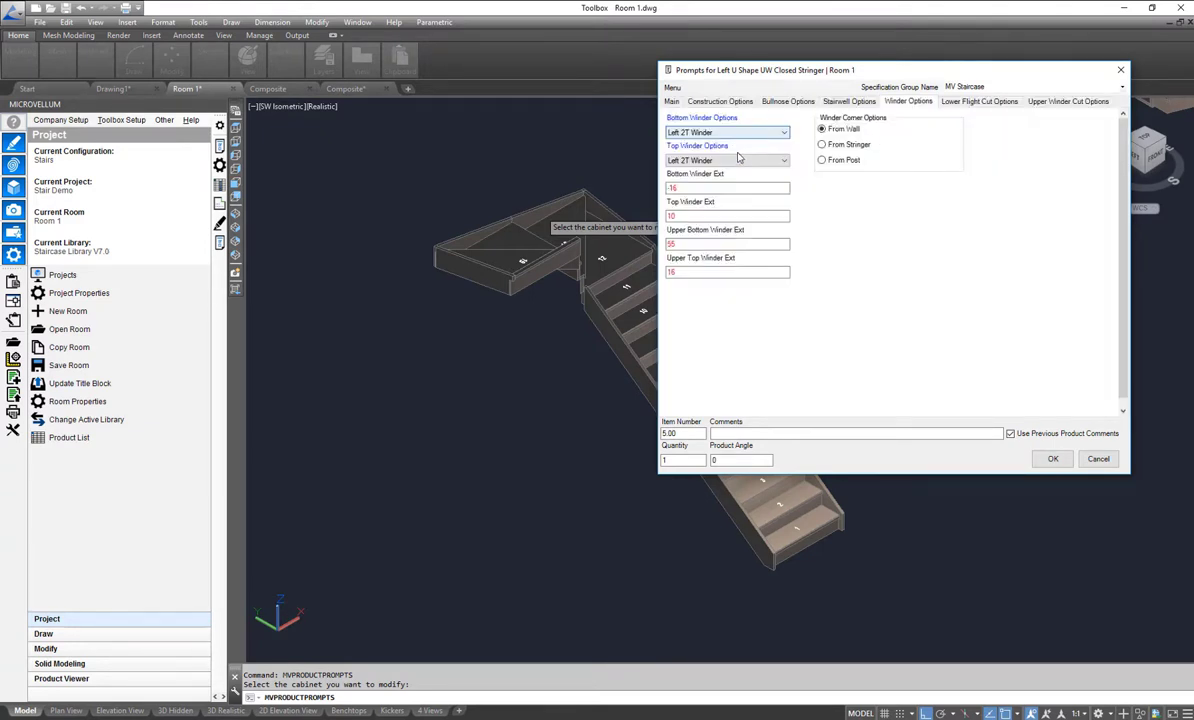
left_click(737, 161)
left_click(737, 161)
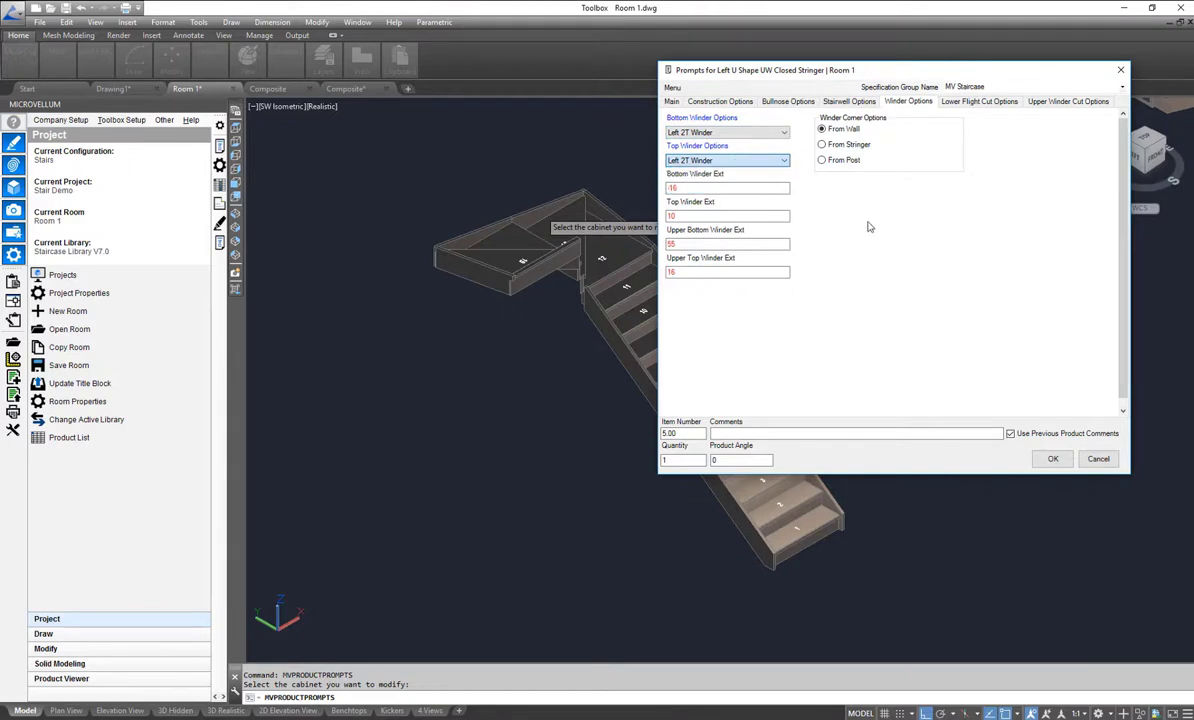
Keep Tennon Cut and Keyway lower flight top cuts and apply the prompt changes.
left_click(966, 105)
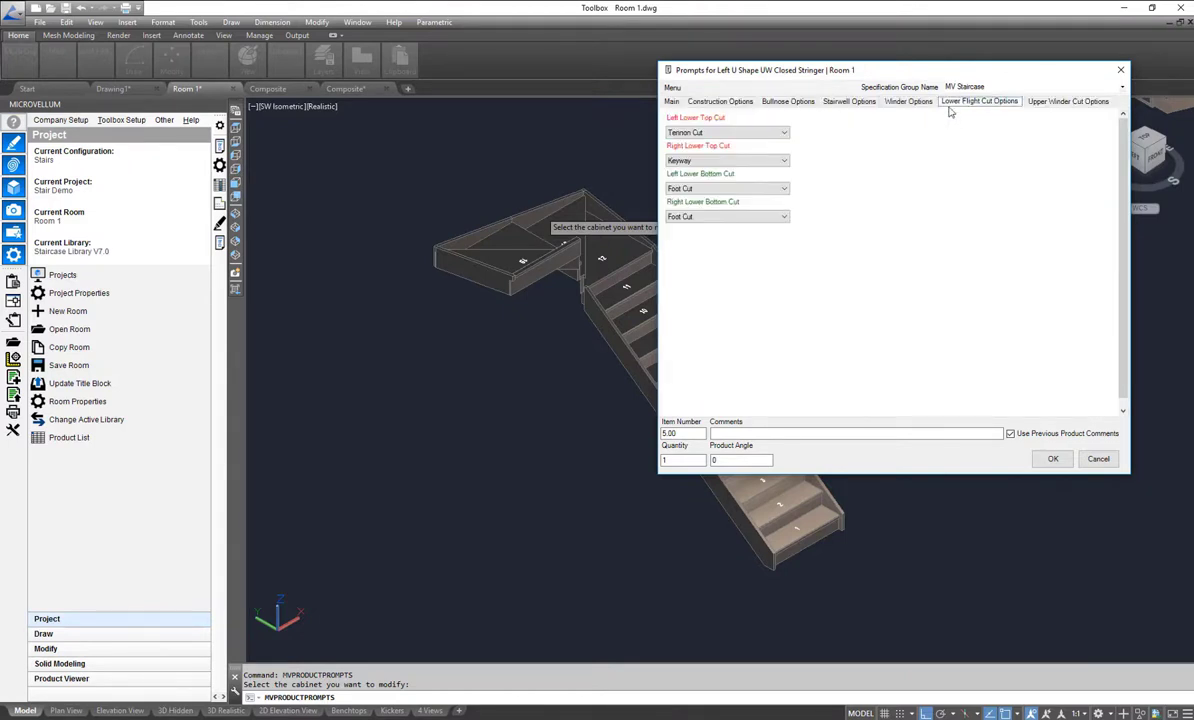
left_click(752, 131)
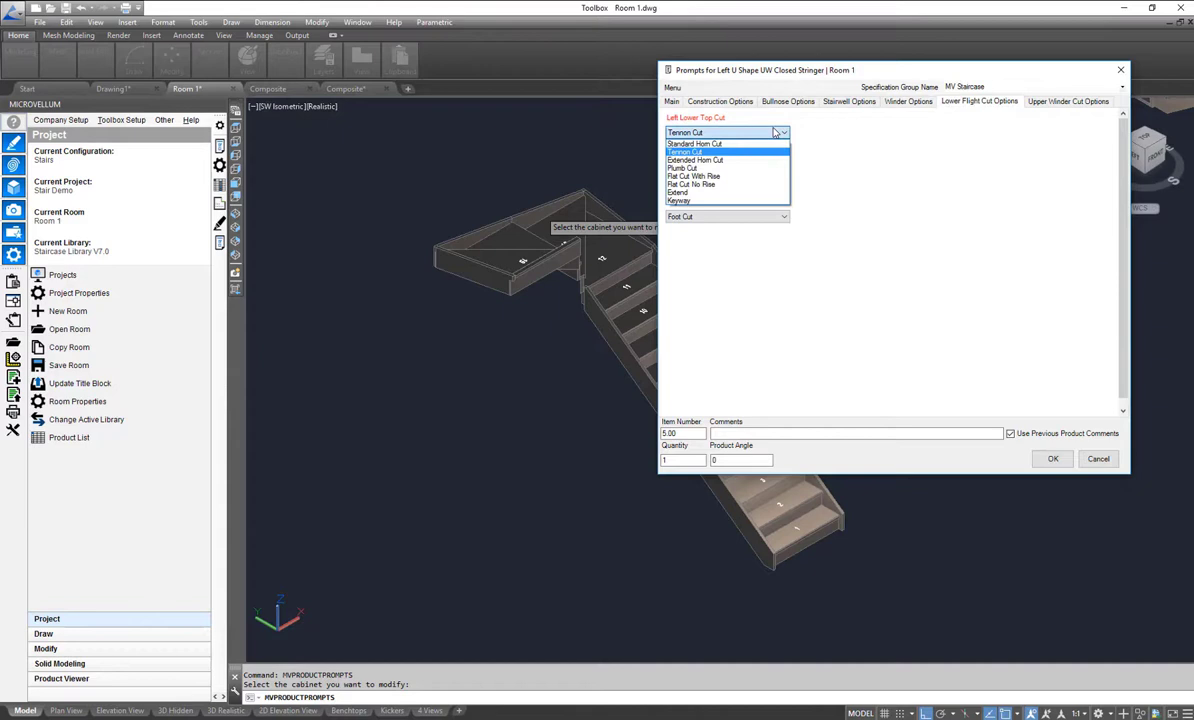
left_click(774, 131)
left_click(759, 161)
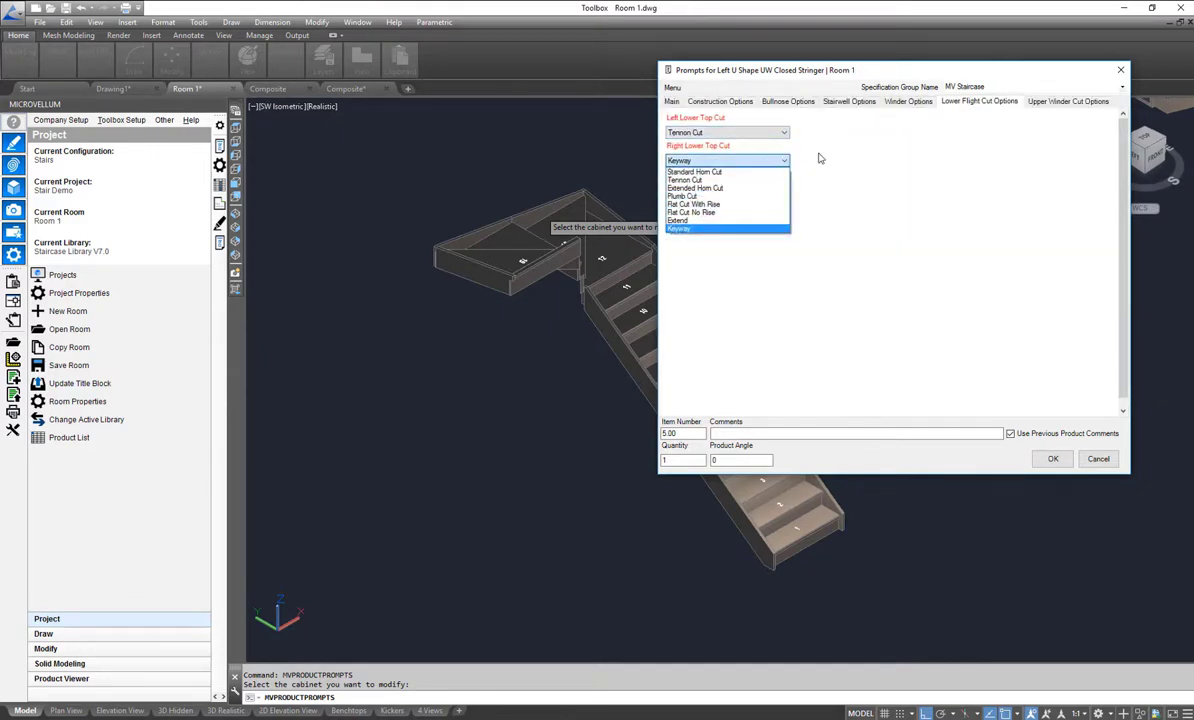
left_click(820, 158)
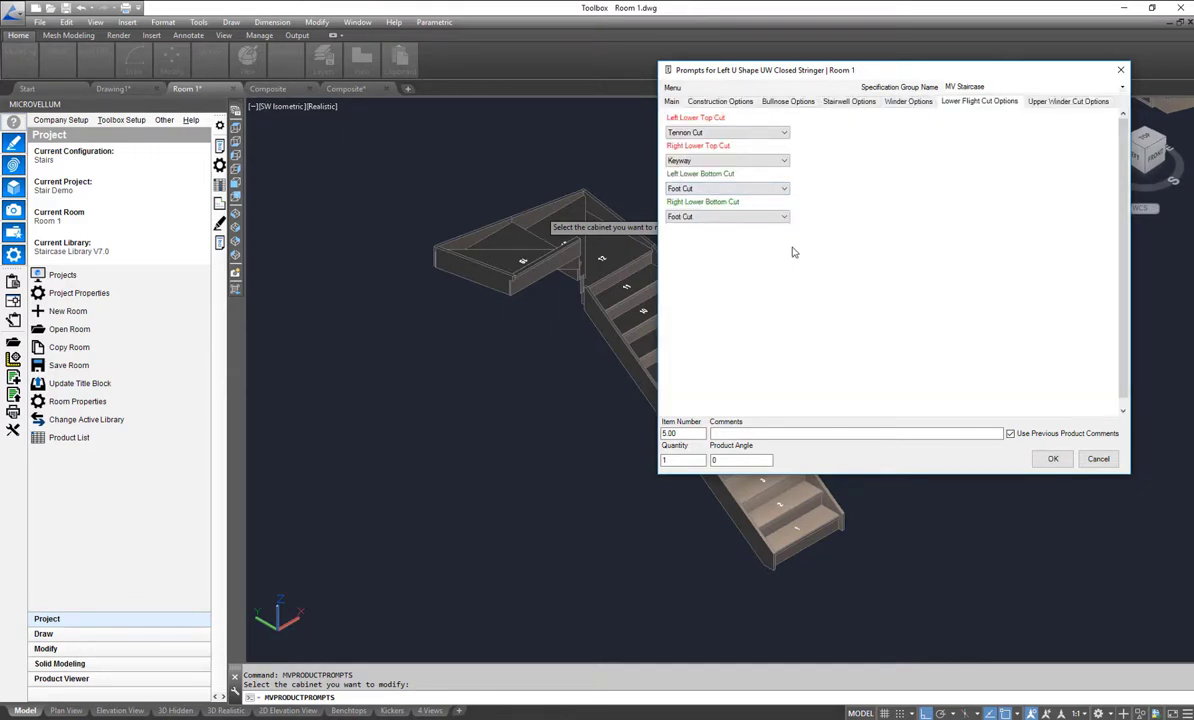
left_click(1053, 460)
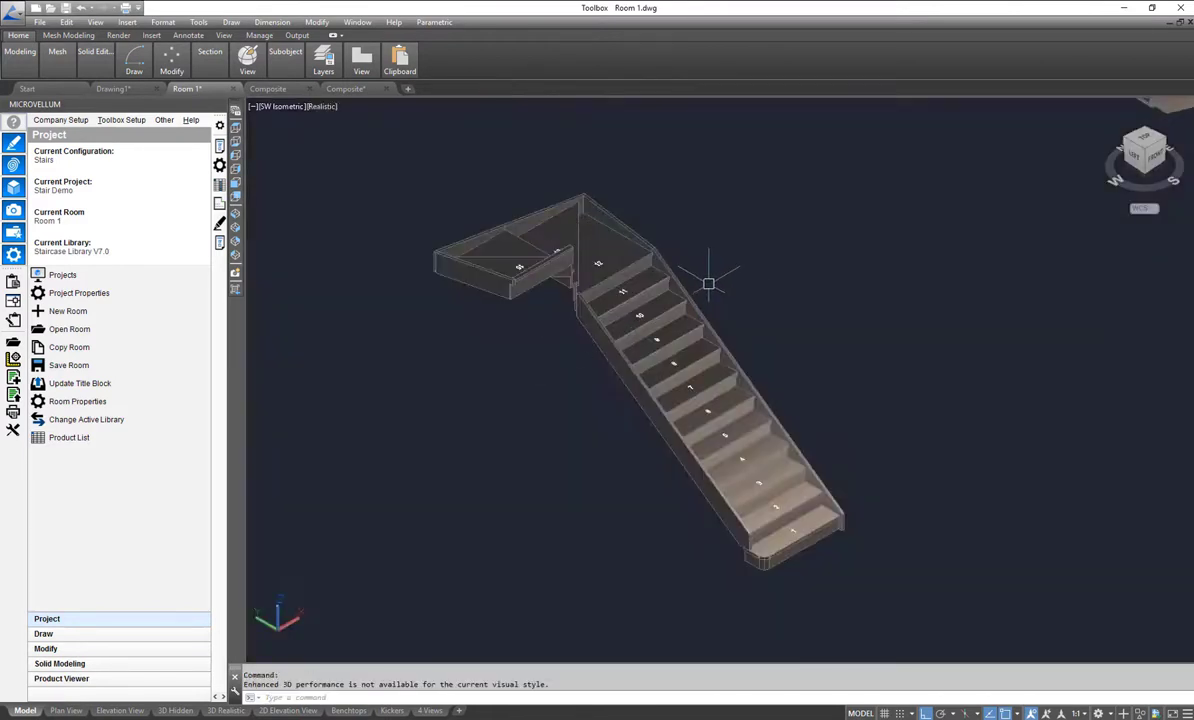
Zoom, pan and orbit beneath the stair to inspect the keyway joint at the landing.
scroll(708, 283, "up", 2)
middle_click_drag(806, 405, 906, 398)
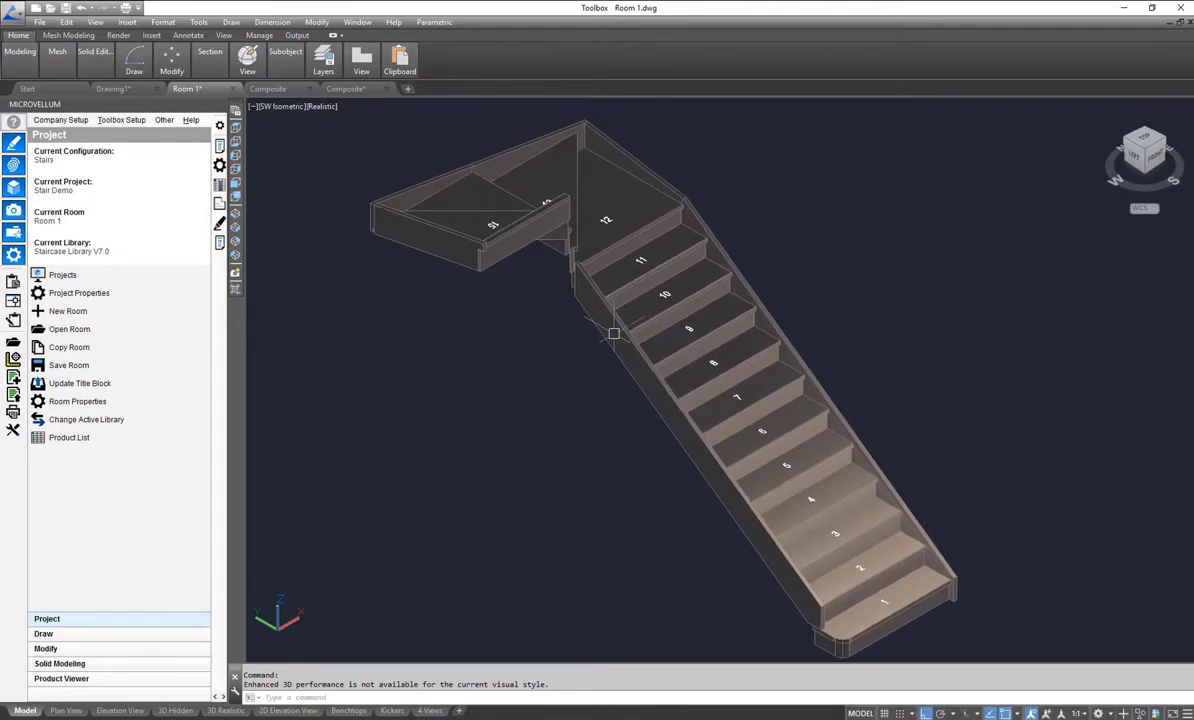
middle_click_drag(613, 333, 565, 309)
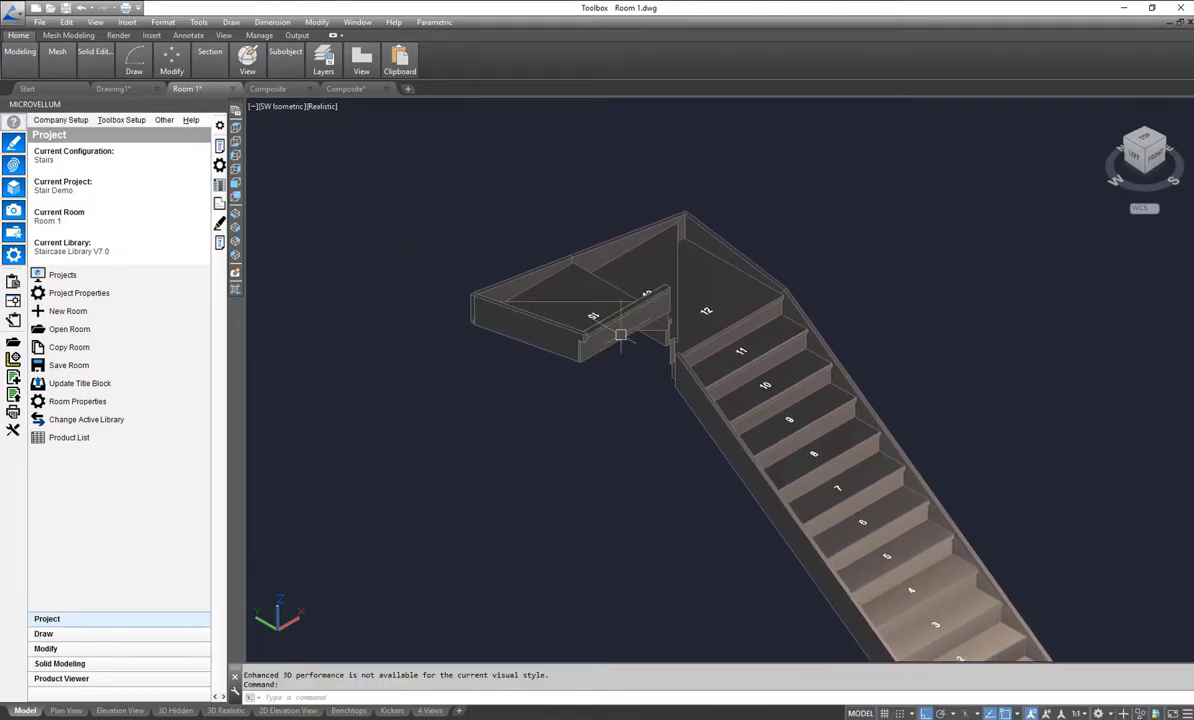
scroll(619, 334, "up", 2)
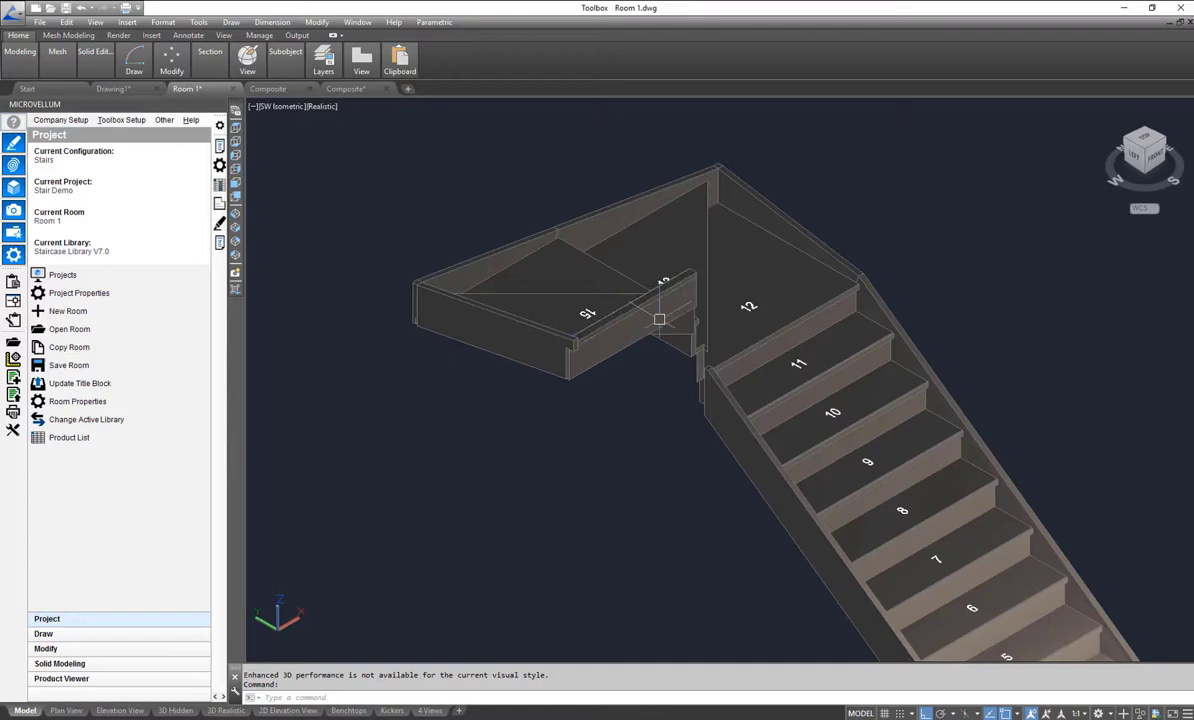
middle_click_drag(606, 364, 640, 408)
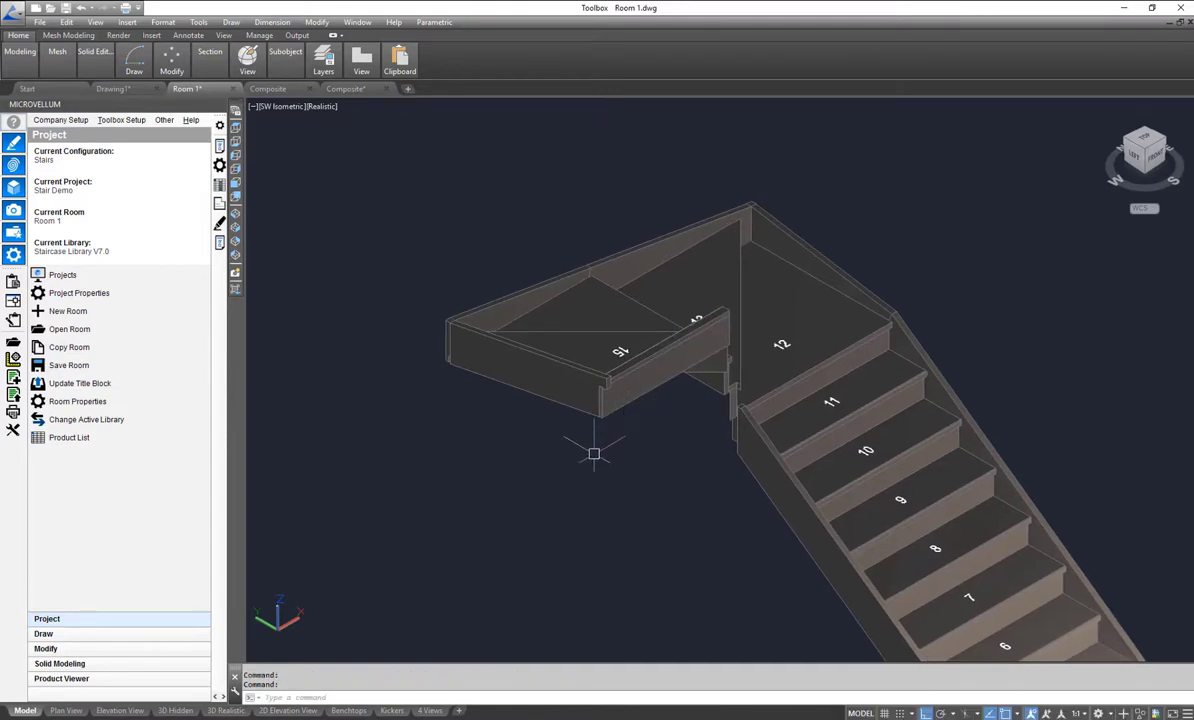
middle_click_drag(594, 454, 842, 370, "shift")
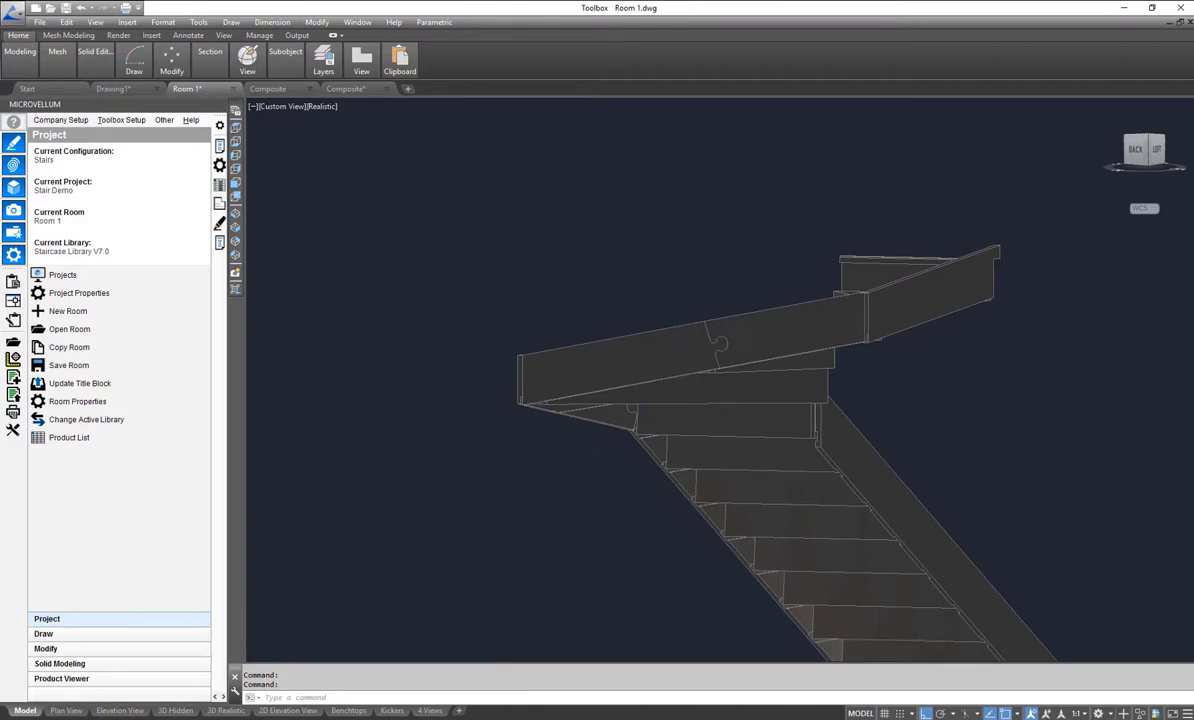
Orbit and zoom to view the numbered treads and D-shaped bullnose step from the front.
scroll(536, 424, "up", 3)
scroll(749, 484, "up", 5)
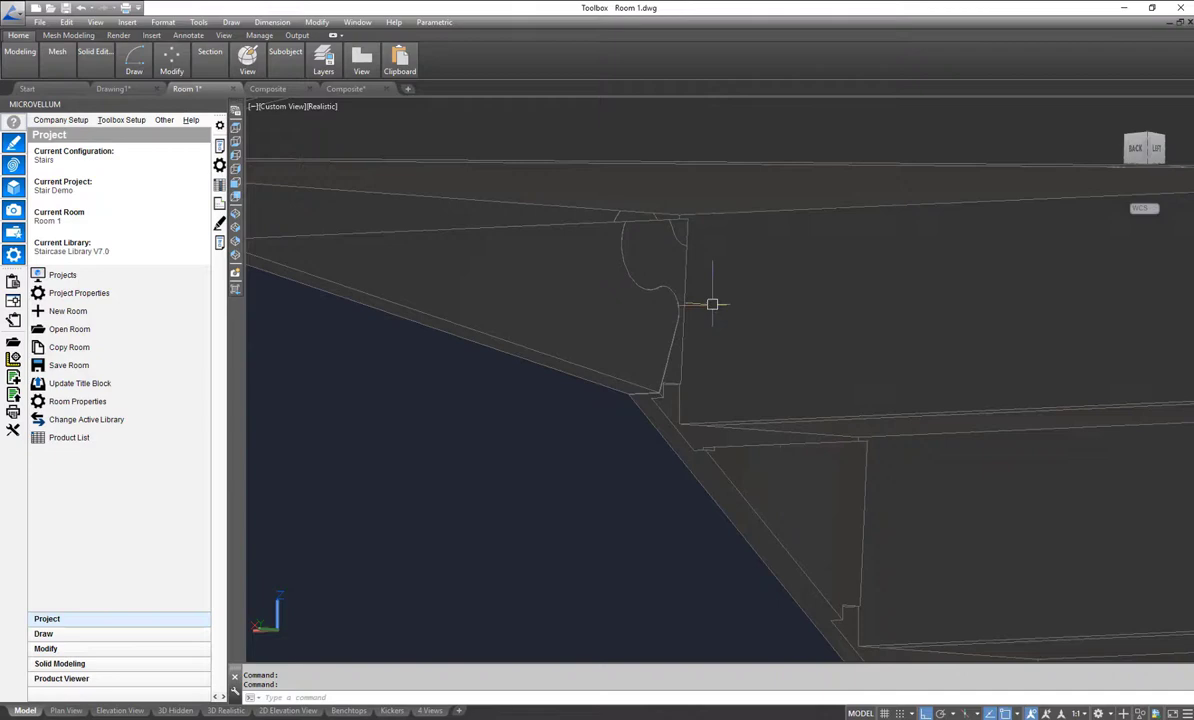
scroll(712, 304, "down", 2)
scroll(786, 531, "down", 5)
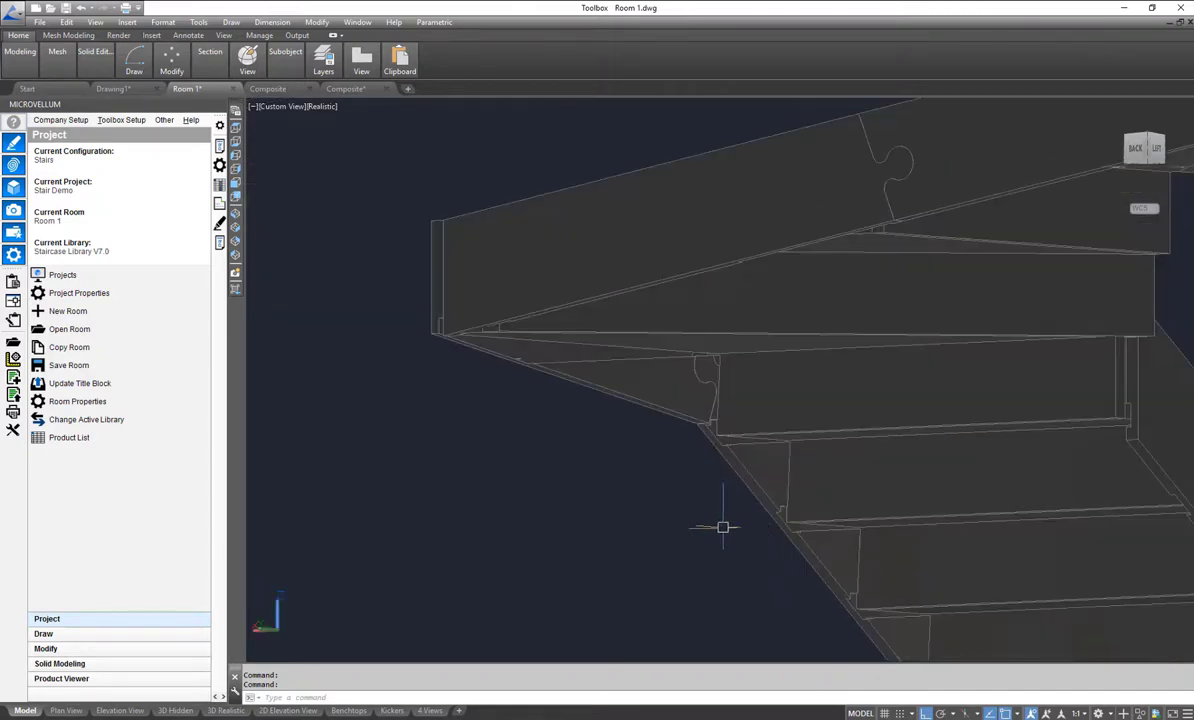
middle_click_drag(672, 503, 954, 546, "shift")
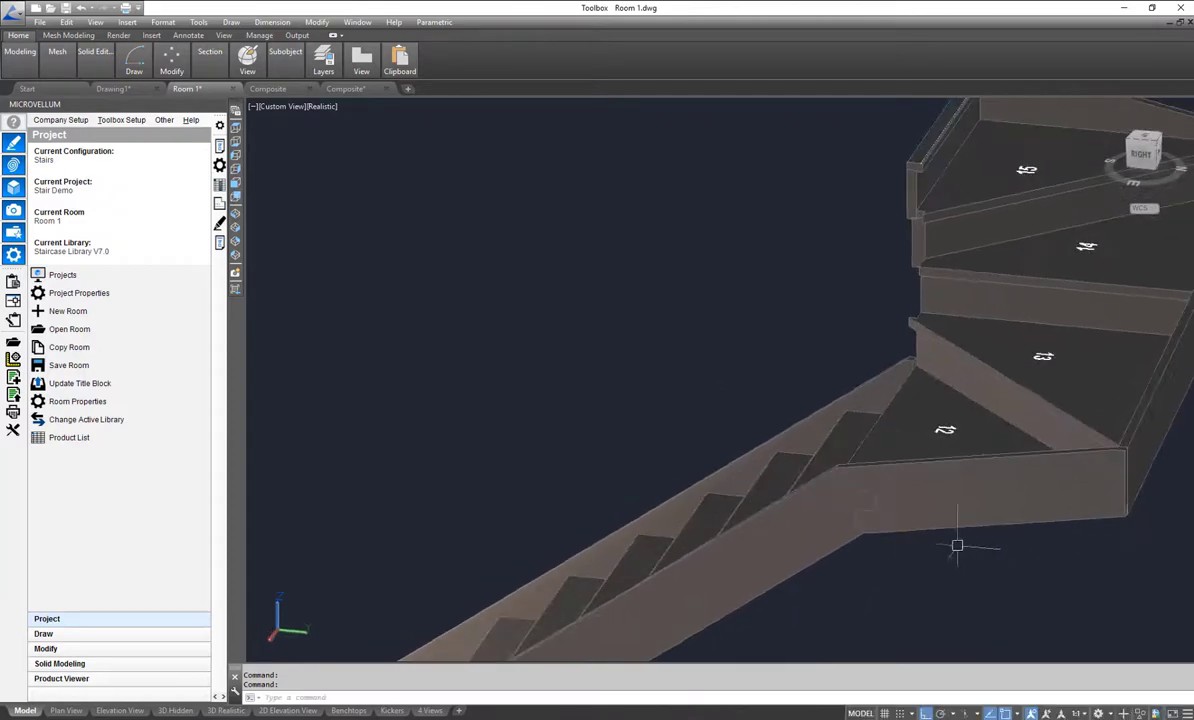
scroll(900, 560, "down", 5)
scroll(750, 621, "up", 6)
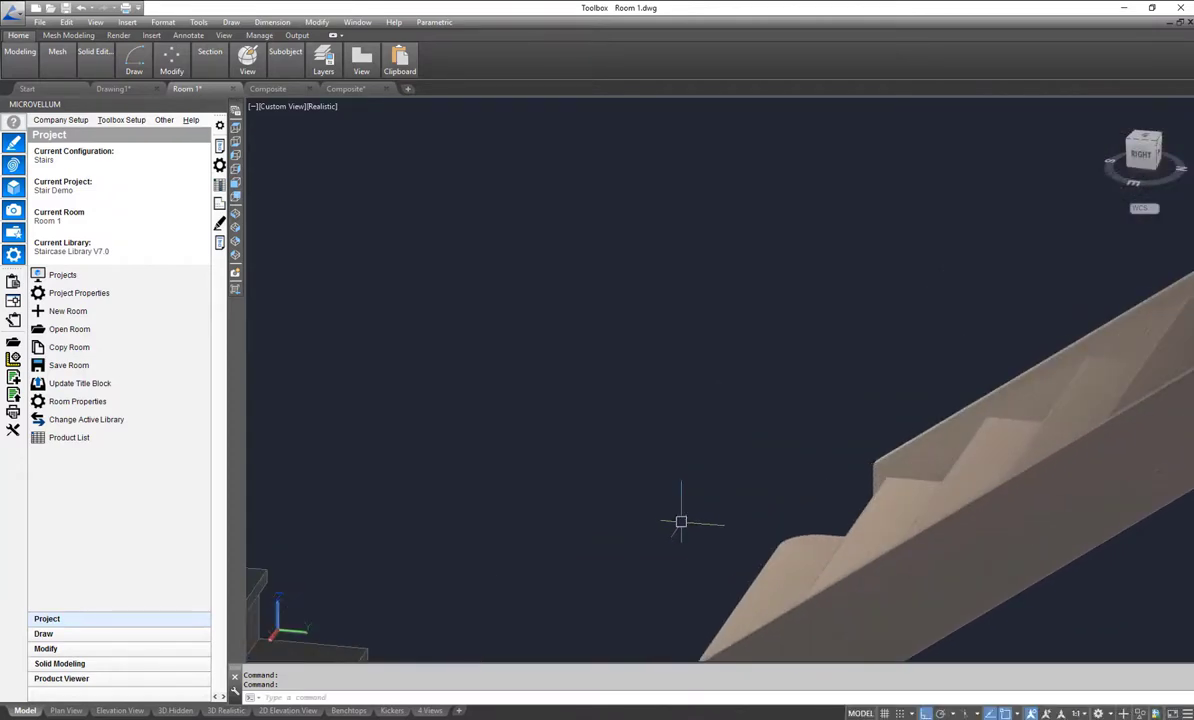
middle_click_drag(682, 522, 1034, 560, "shift")
Zoom out and pan to bring all the staircases into view.
scroll(826, 488, "down", 5)
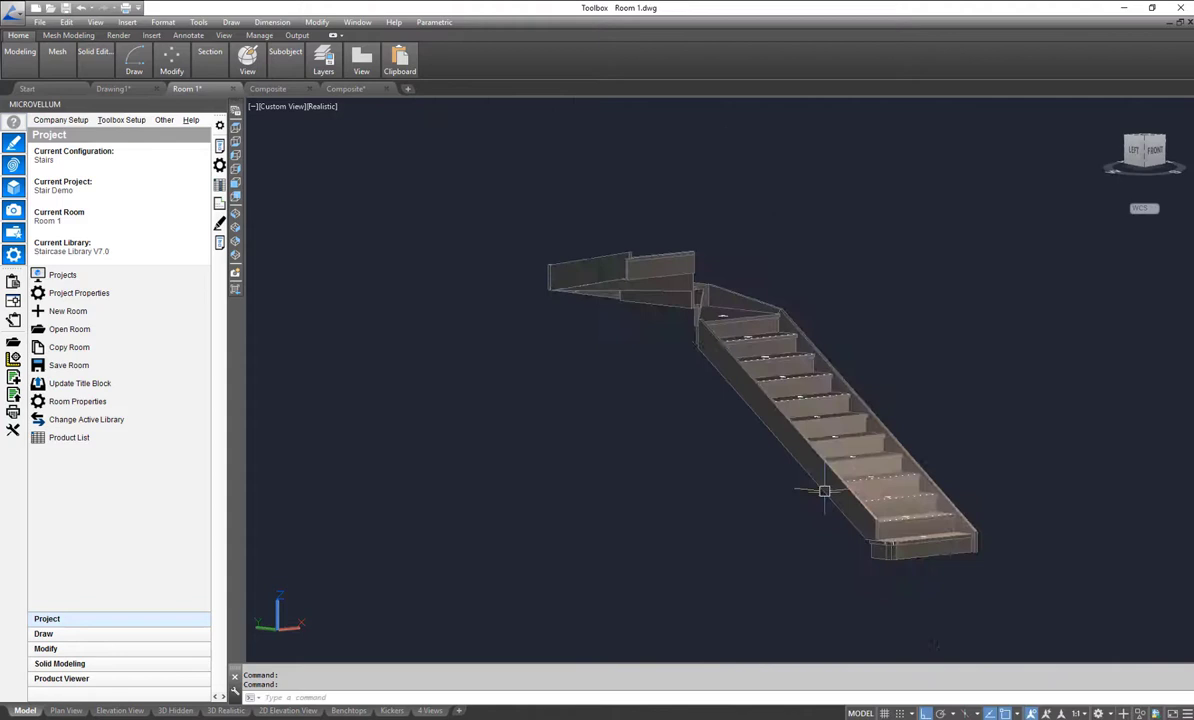
middle_click_drag(826, 488, 1015, 493, "shift")
key("Escape")
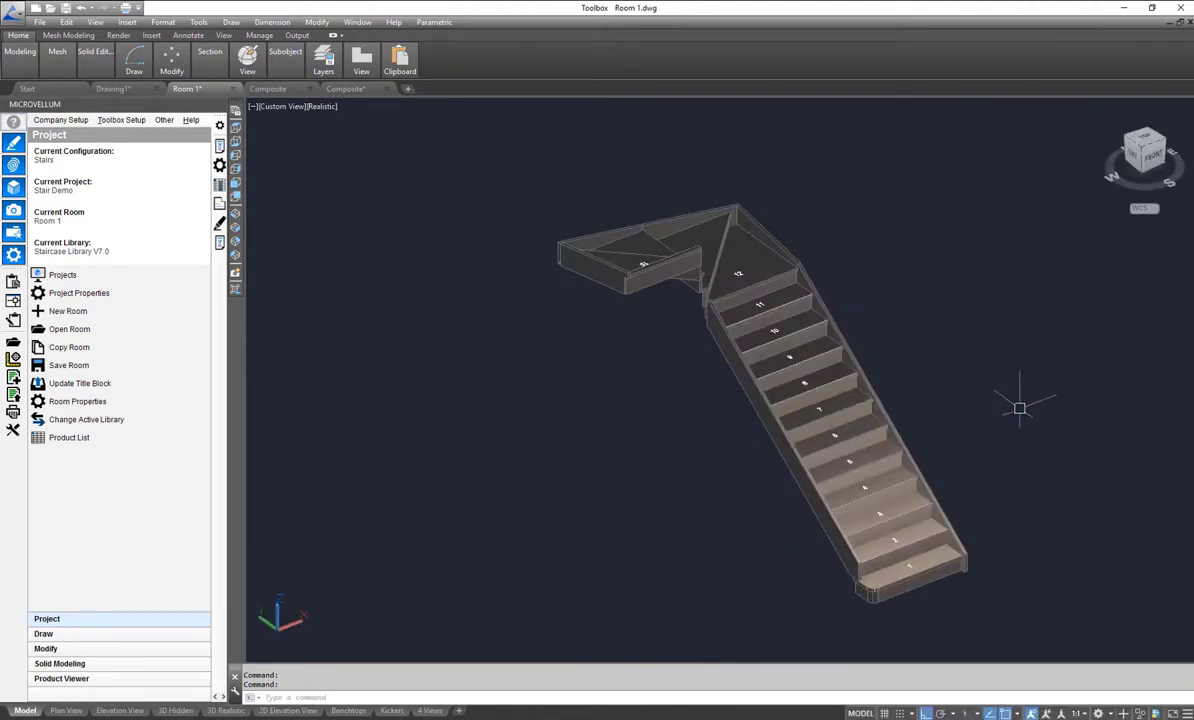
scroll(1002, 405, "down", 4)
scroll(1046, 353, "down", 3)
middle_click_drag(1077, 349, 789, 394)
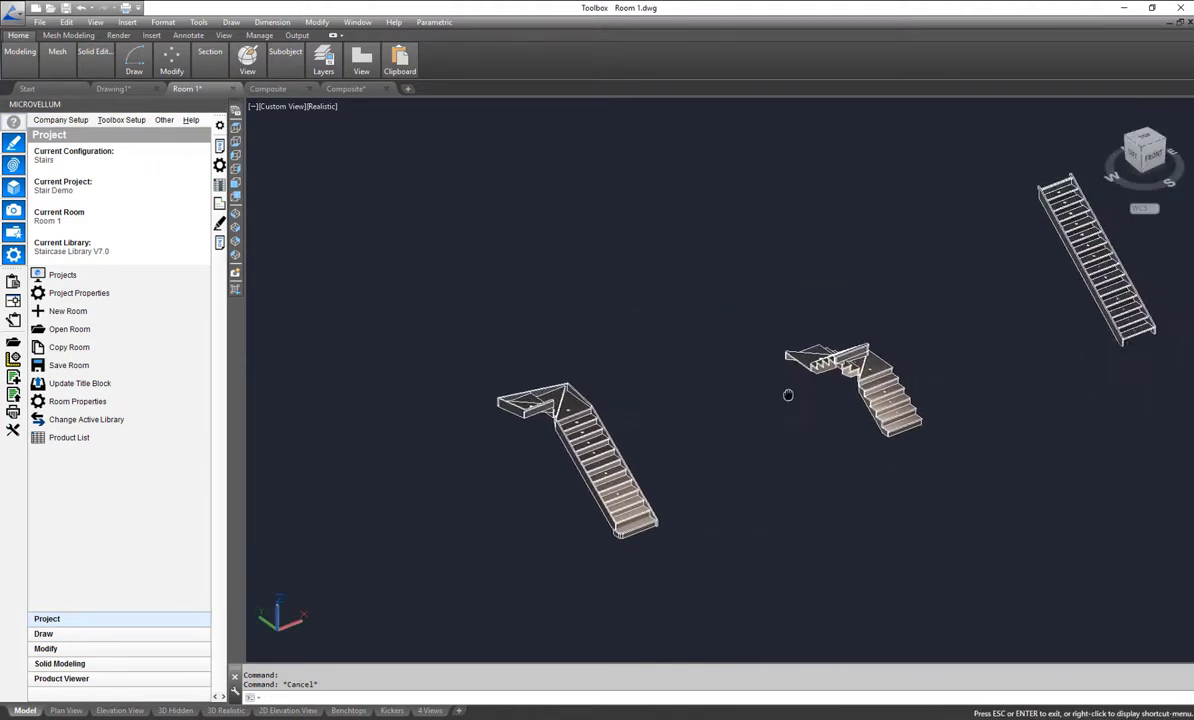
Zoom into the winder staircase and orbit around winder treads 7 to 11.
scroll(842, 346, "up", 6)
scroll(918, 505, "up", 2)
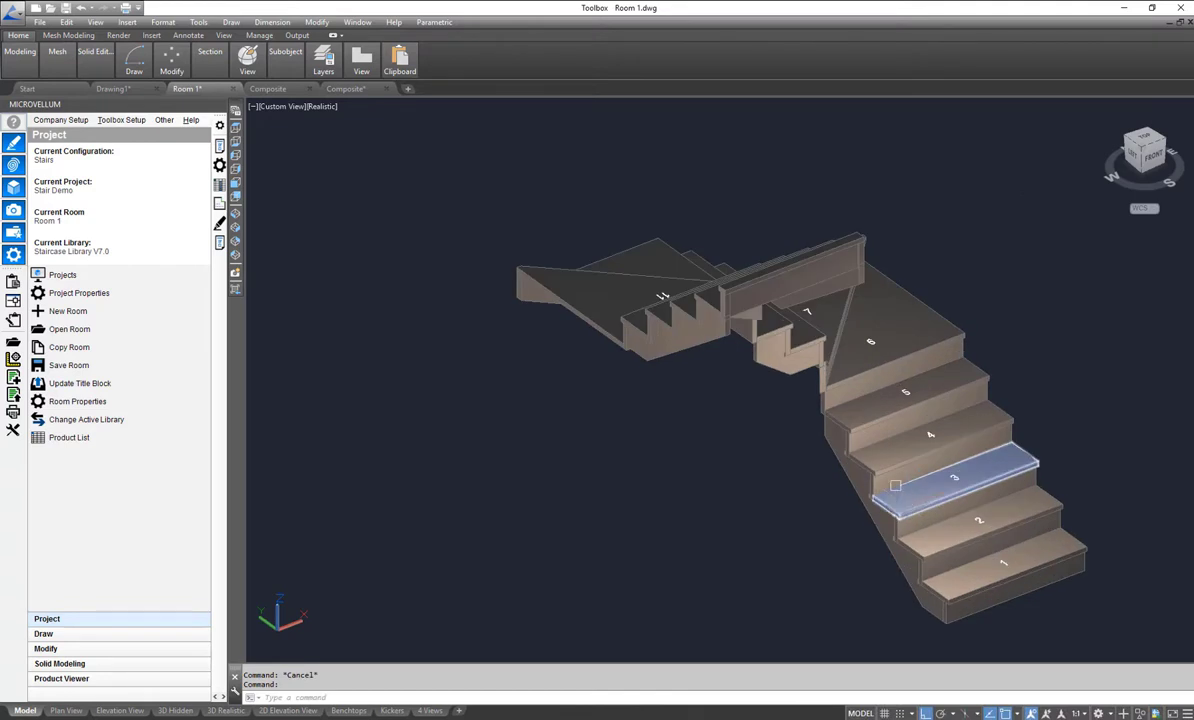
middle_click_drag(895, 486, 773, 432)
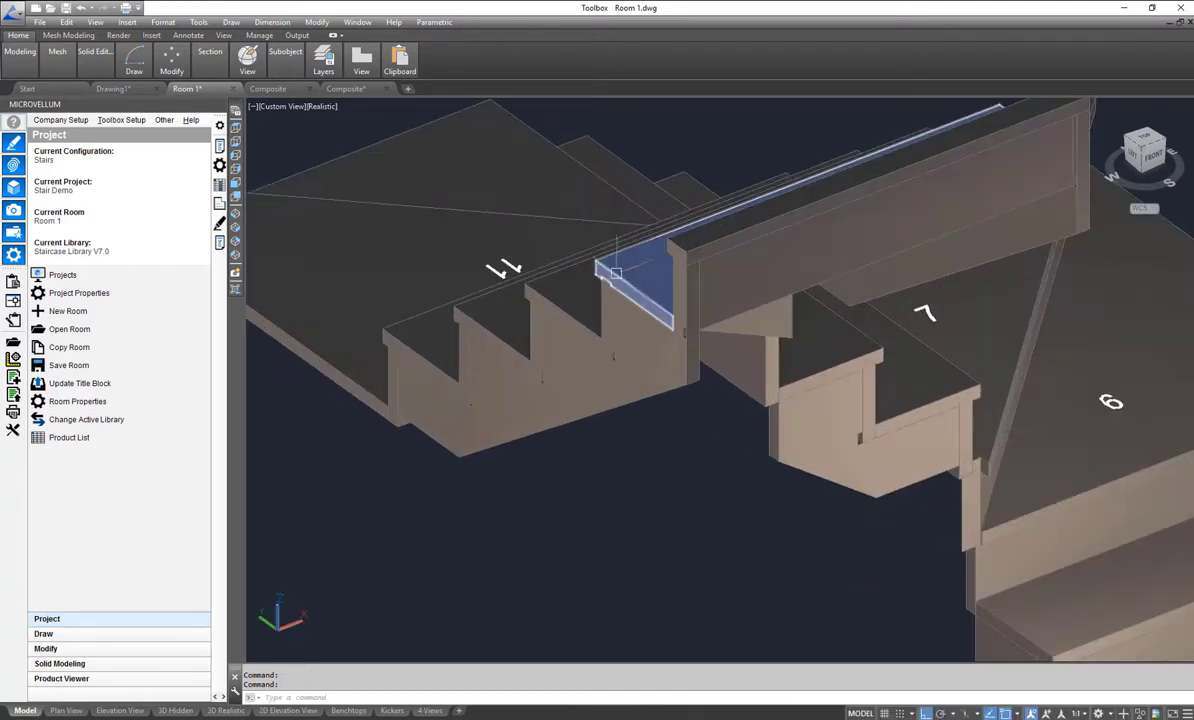
scroll(640, 275, "up", 5)
scroll(601, 342, "down", 5)
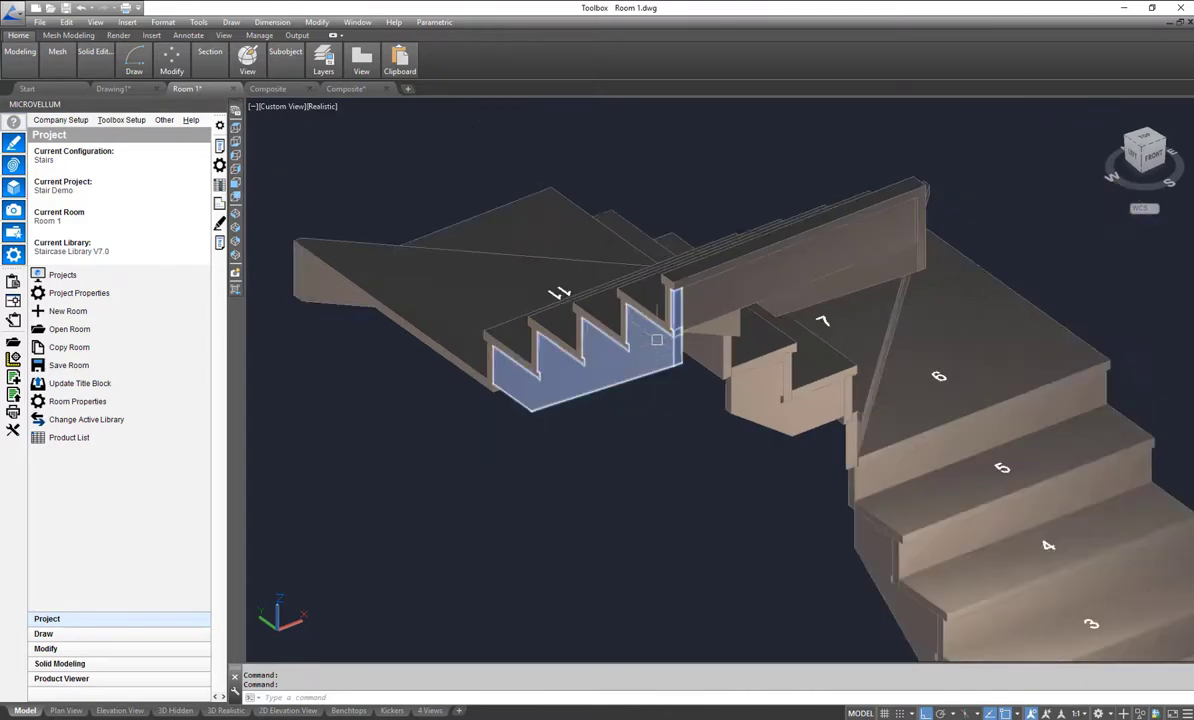
middle_click_drag(688, 405, 960, 405, "shift")
Close in on the open-tread stair and select its stringer, showing treads 5 to 9 housed in it.
scroll(960, 405, "down", 5)
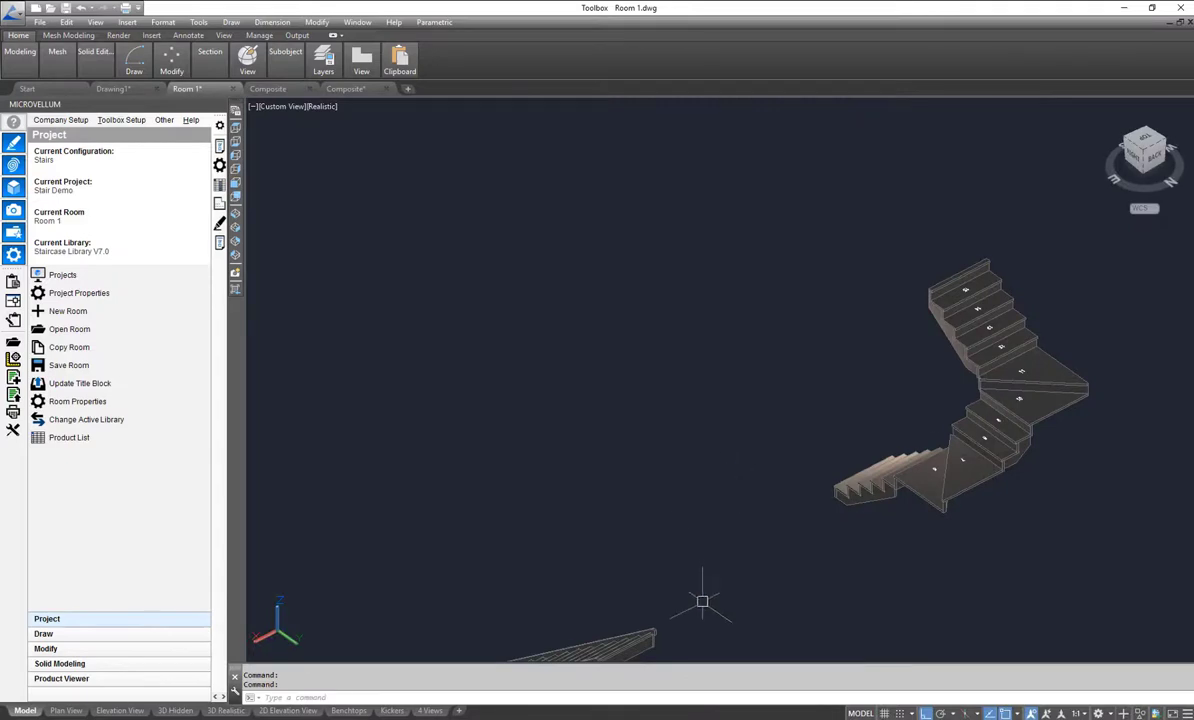
middle_click_drag(701, 597, 924, 545, "shift")
scroll(924, 545, "down", 3)
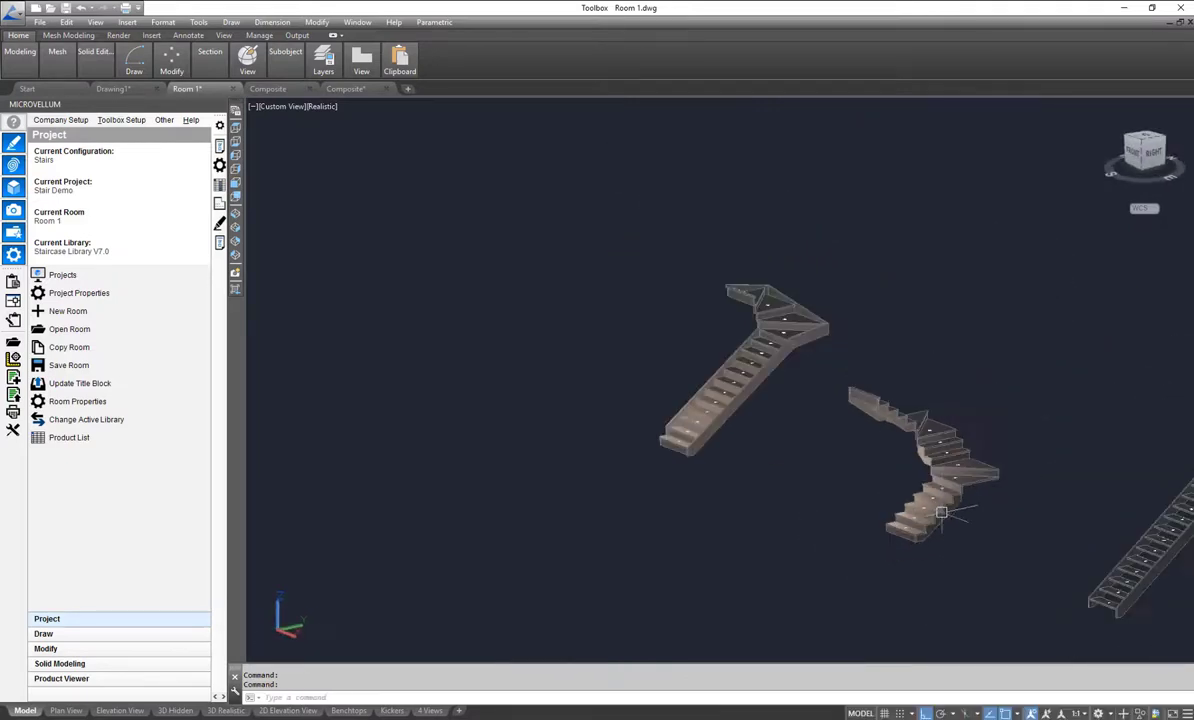
middle_click_drag(1040, 488, 1110, 540, "shift")
scroll(1122, 542, "up", 6)
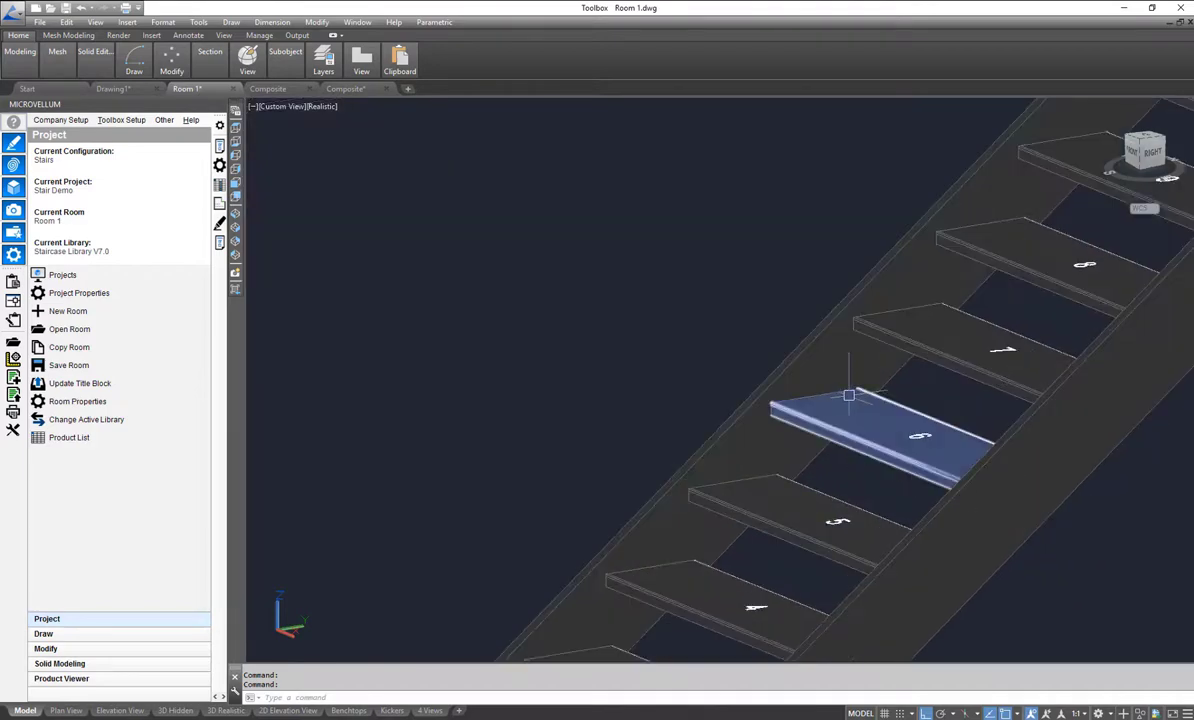
left_click(878, 303)
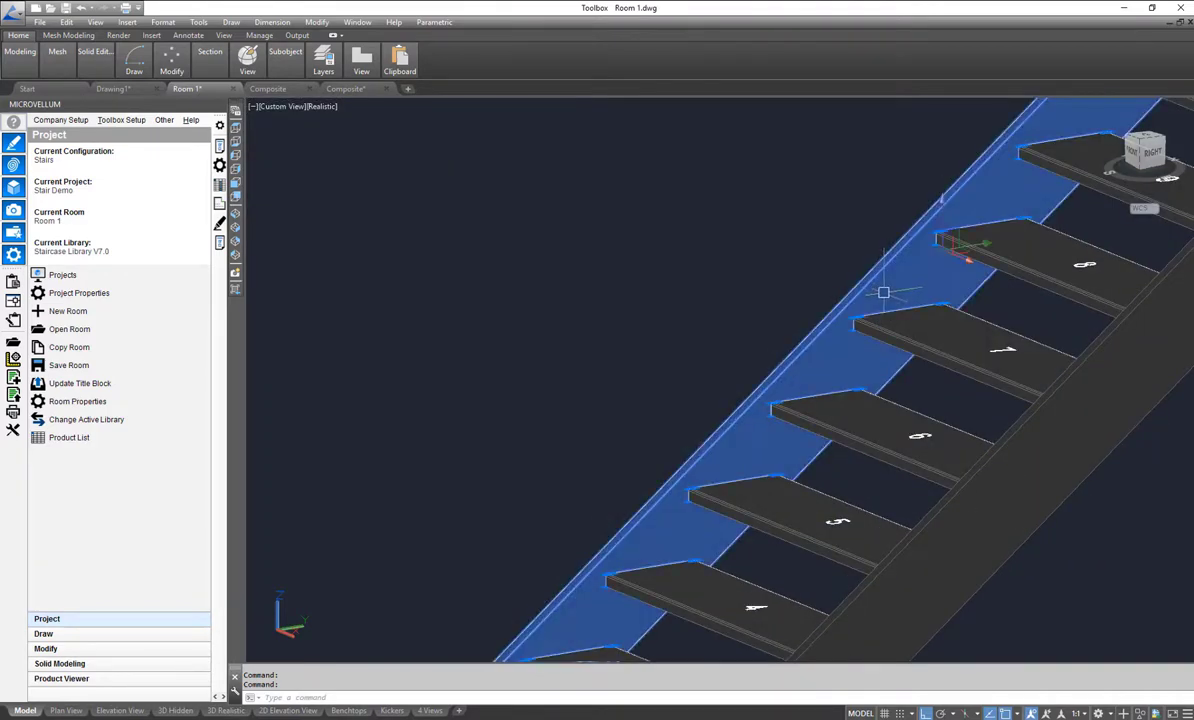
mouse_move(773, 240)
middle_mouse_down("shift")
mouse_move(775, 286)
mouse_move(693, 285)
mouse_move(736, 261)
mouse_move(693, 248)
mouse_move(602, 253)
mouse_move(710, 300)
mouse_move(790, 312)
middle_mouse_up("shift")
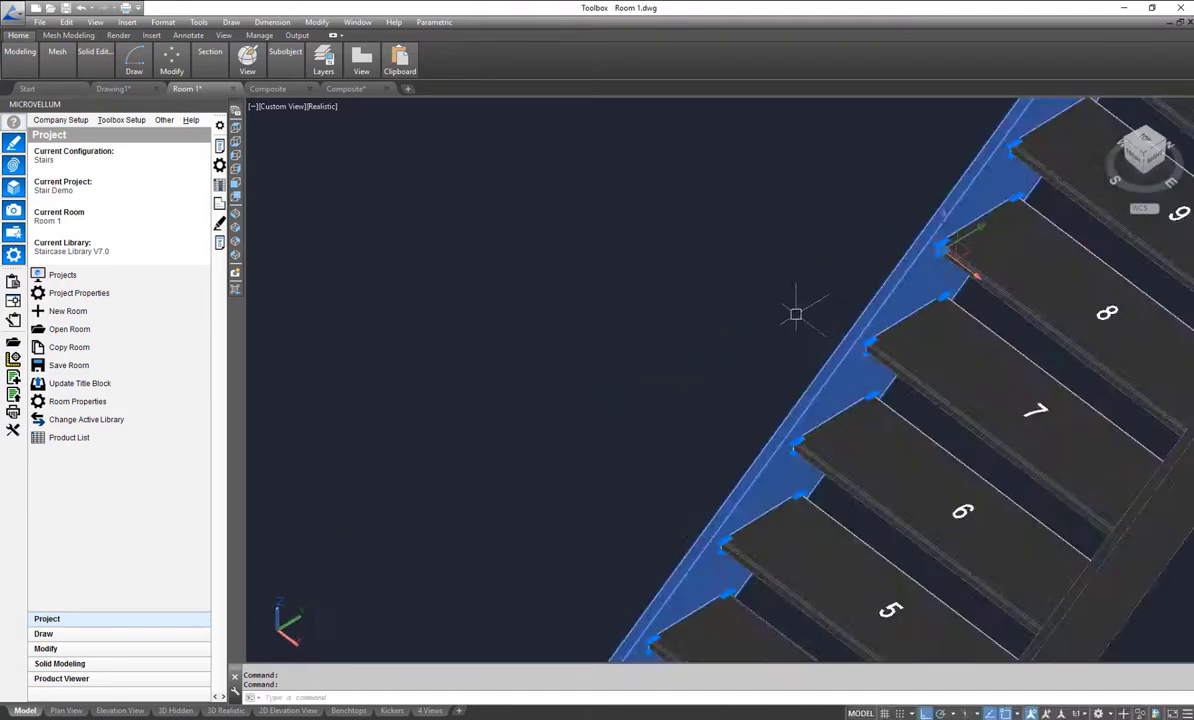
Switch to the first Composite drawing and inspect the six stringers nested on panel B11001.
left_click(263, 88)
middle_click_drag(543, 270, 635, 230)
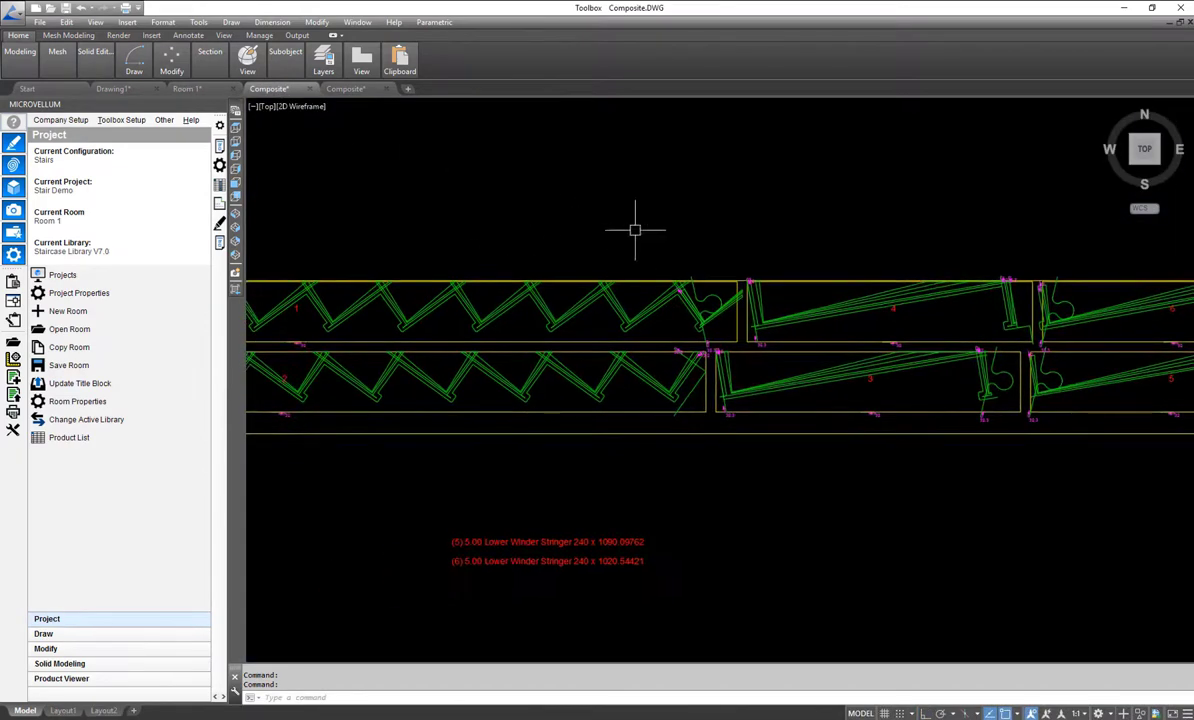
middle_click_drag(377, 360, 848, 312)
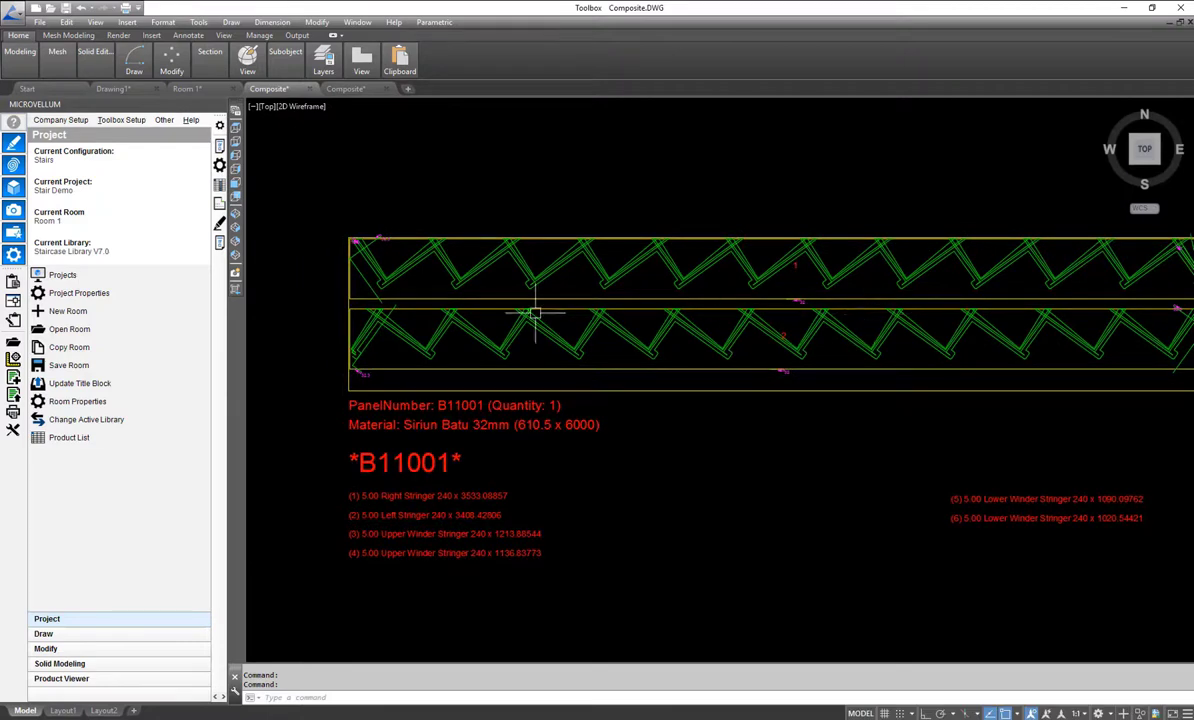
scroll(371, 300, "up", 2)
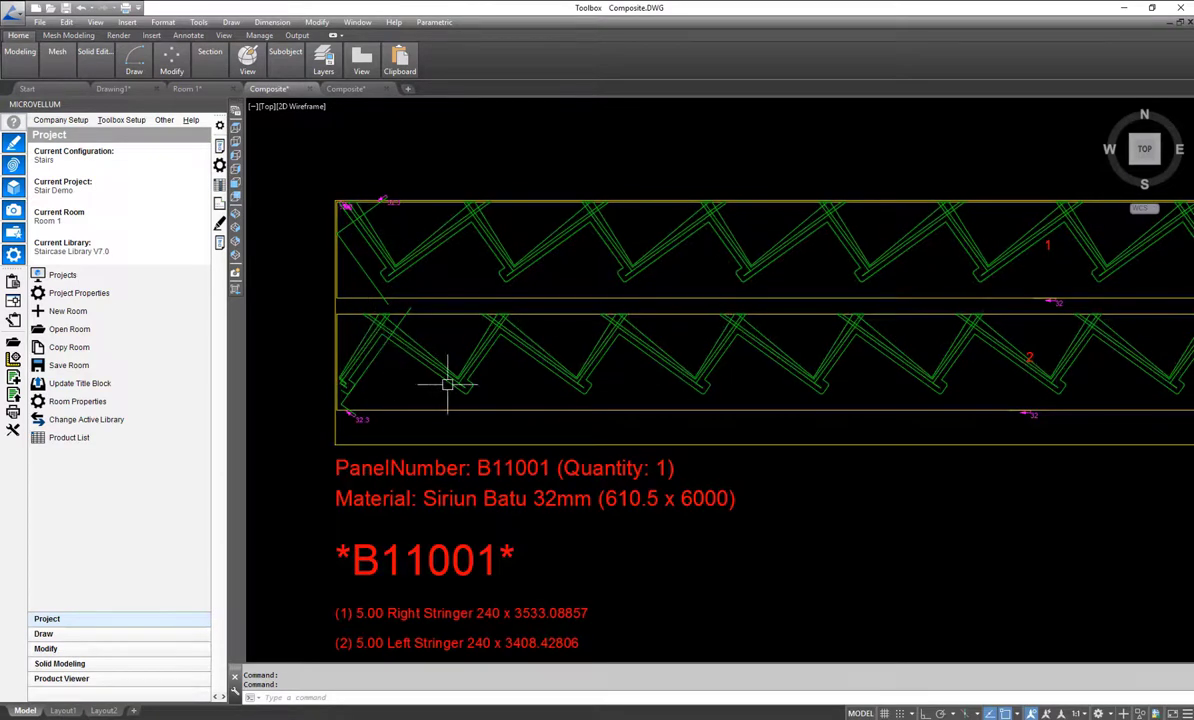
scroll(500, 325, "up", 2)
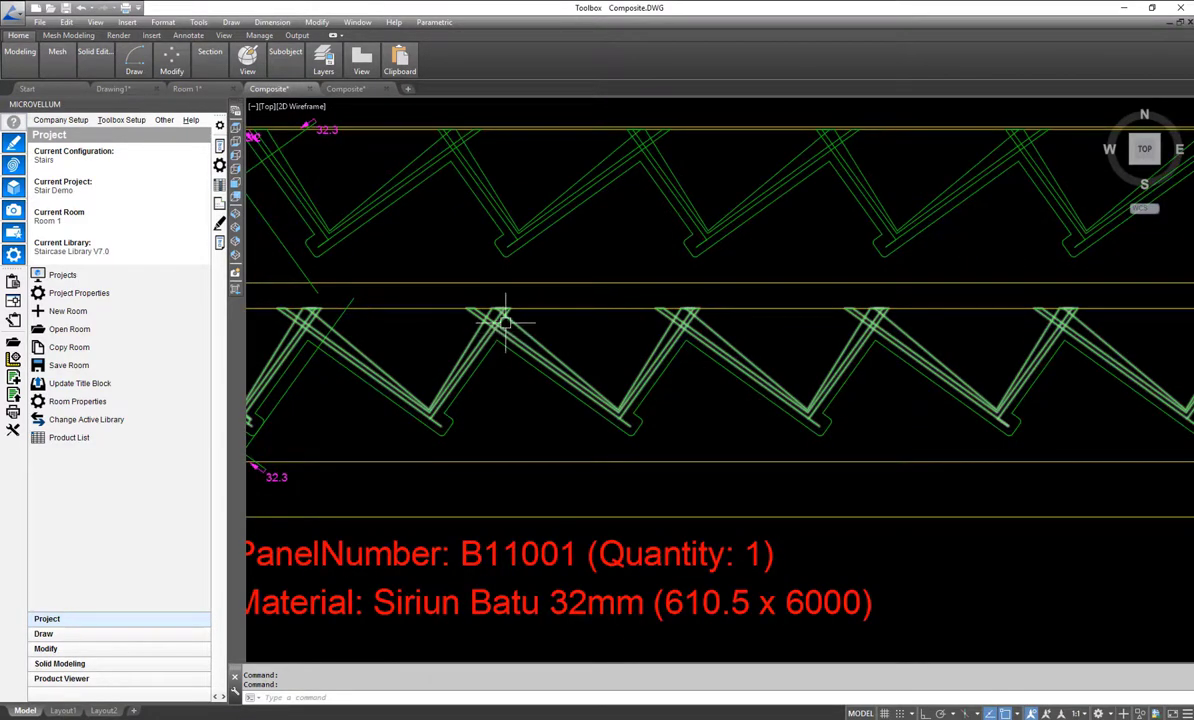
scroll(480, 330, "down", 5)
middle_click_drag(906, 341, 485, 322)
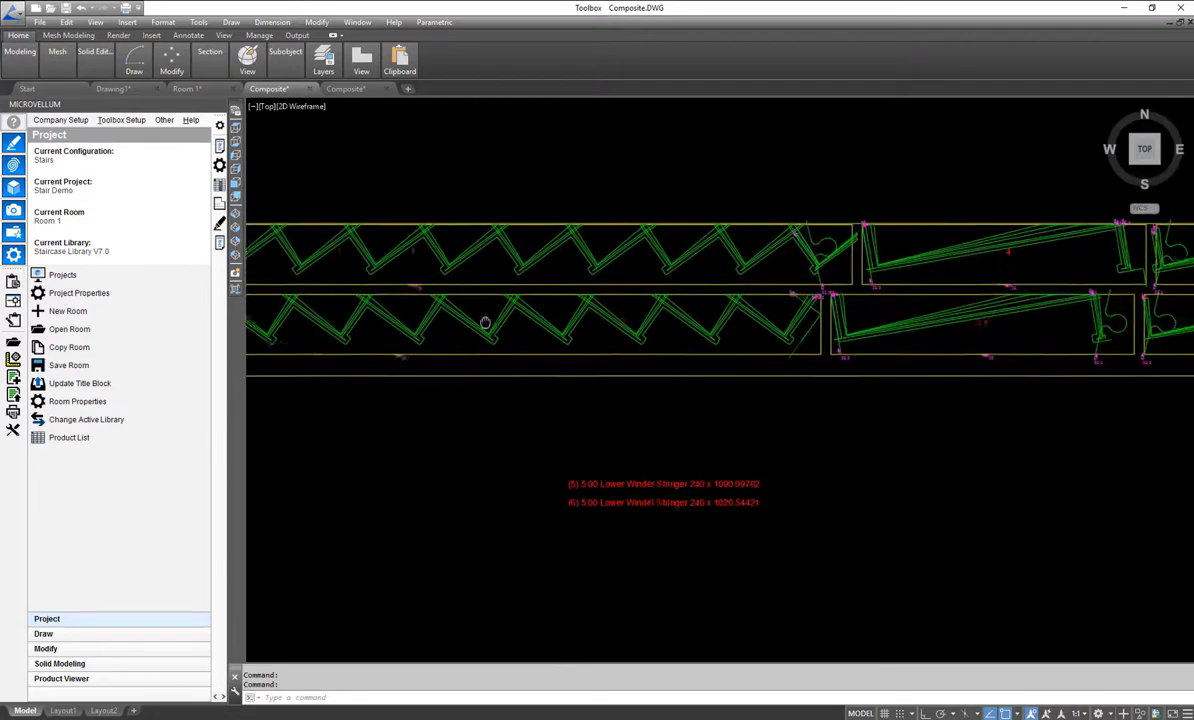
scroll(735, 288, "up", 3)
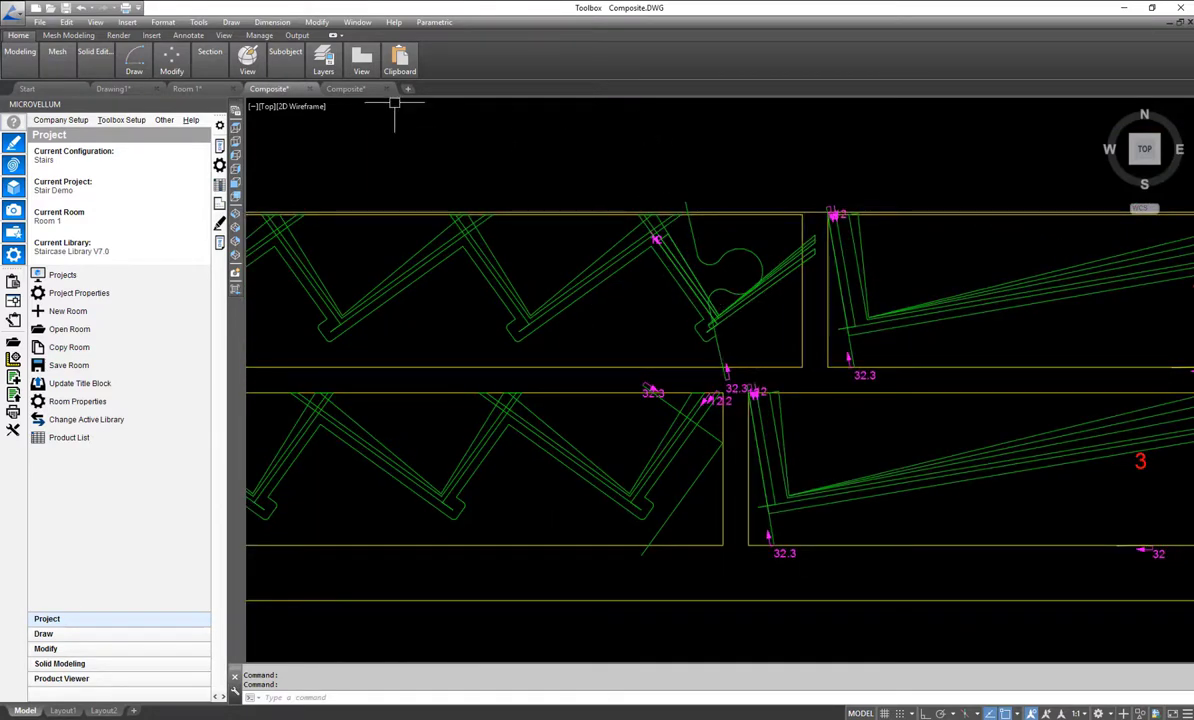
Switch to the second Composite drawing and inspect the 235-wide cut stringers on B11001.
left_click(365, 89)
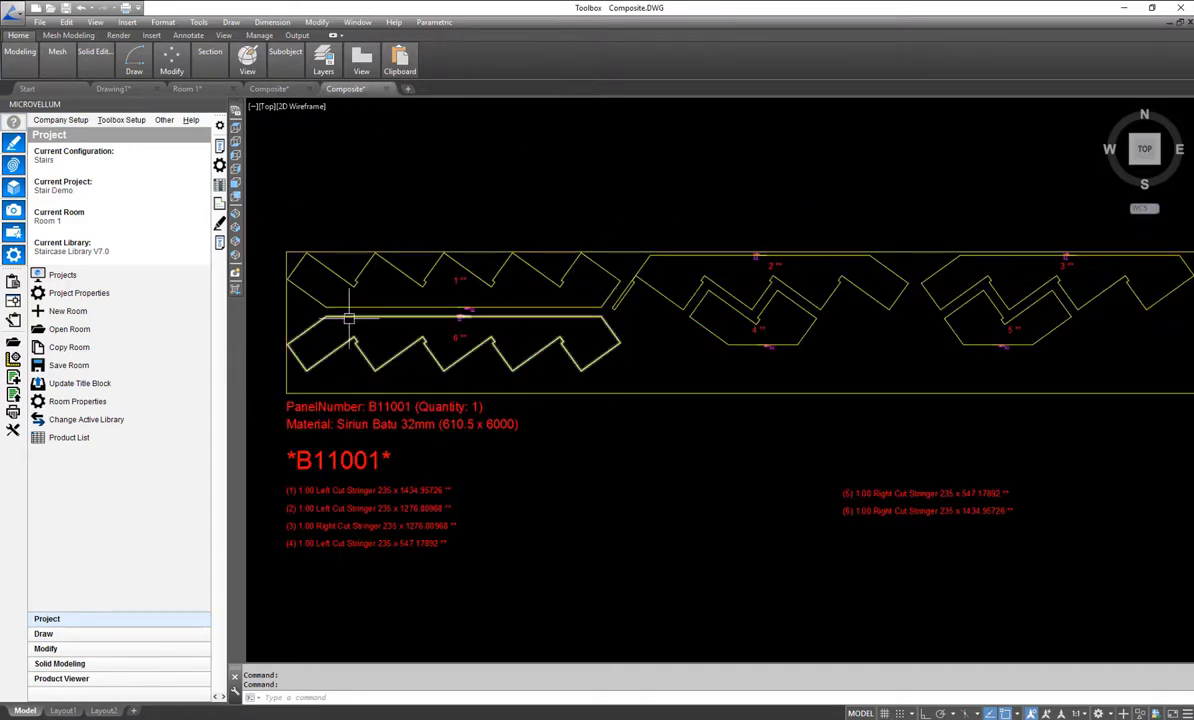
scroll(400, 240, "up", 4)
scroll(458, 293, "down", 4)
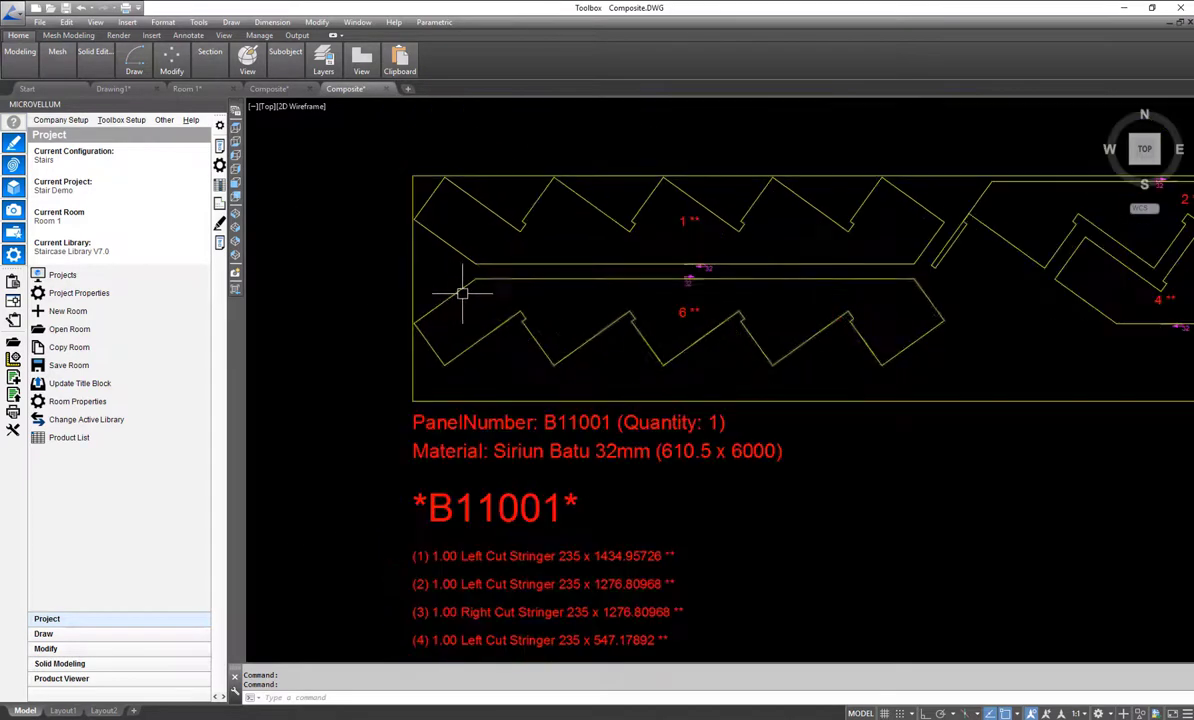
middle_click_drag(503, 284, 570, 300)
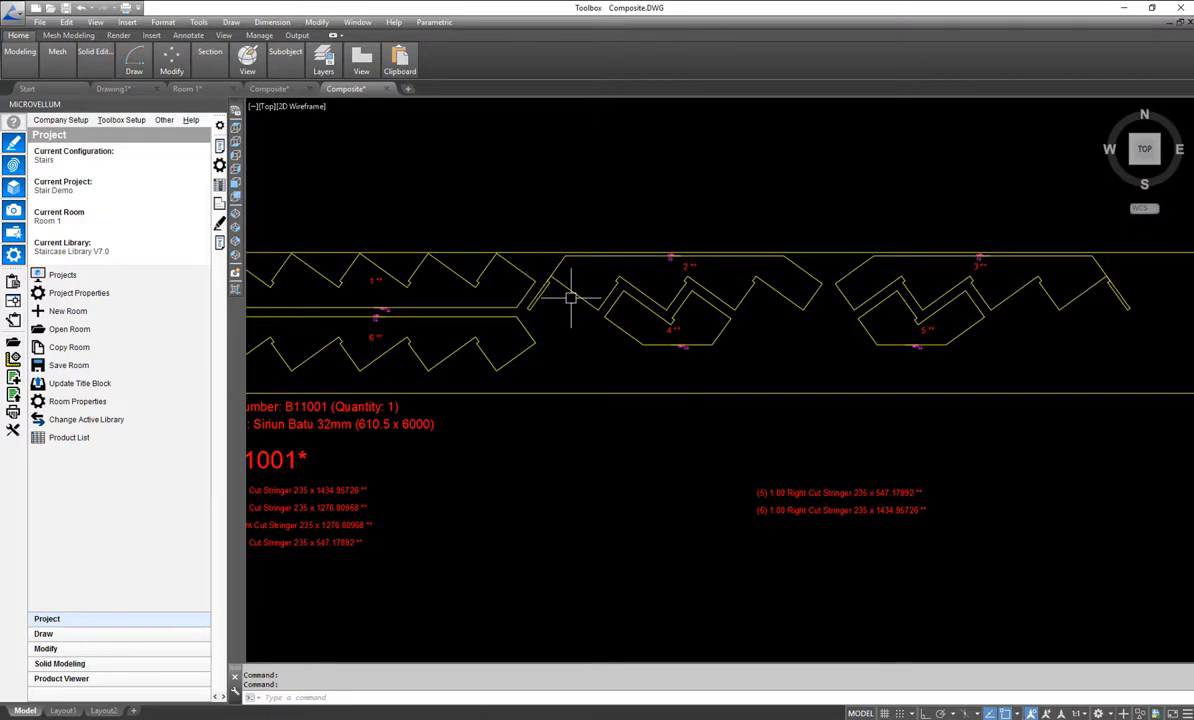